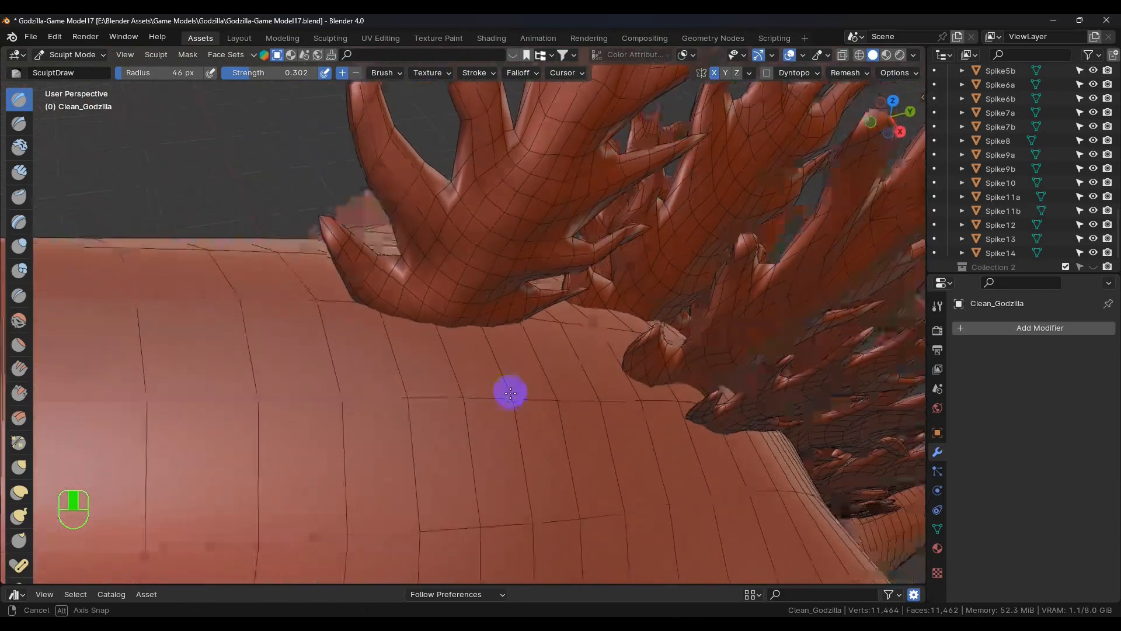
Build up the body surface with the Draw brush around the bases of the front dorsal spikes to blend them into the back
left_click_drag(429, 325, 435, 311)
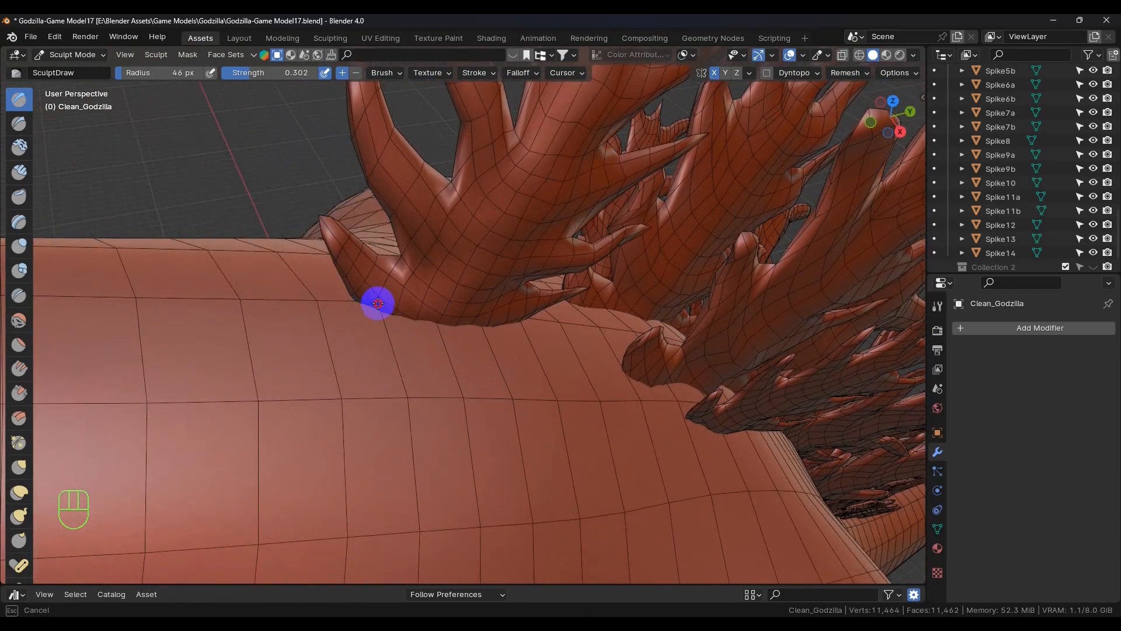
mouse_move(329, 304)
left_mouse_down()
mouse_move(222, 298)
mouse_move(455, 310)
mouse_move(429, 318)
mouse_move(402, 291)
left_mouse_up()
middle_click_drag(522, 325, 446, 331)
mouse_move(537, 341)
left_mouse_down()
mouse_move(475, 275)
mouse_move(541, 355)
left_mouse_up()
mouse_move(541, 356)
middle_mouse_down()
mouse_move(631, 388)
mouse_move(513, 320)
mouse_move(548, 385)
mouse_move(543, 368)
middle_mouse_up()
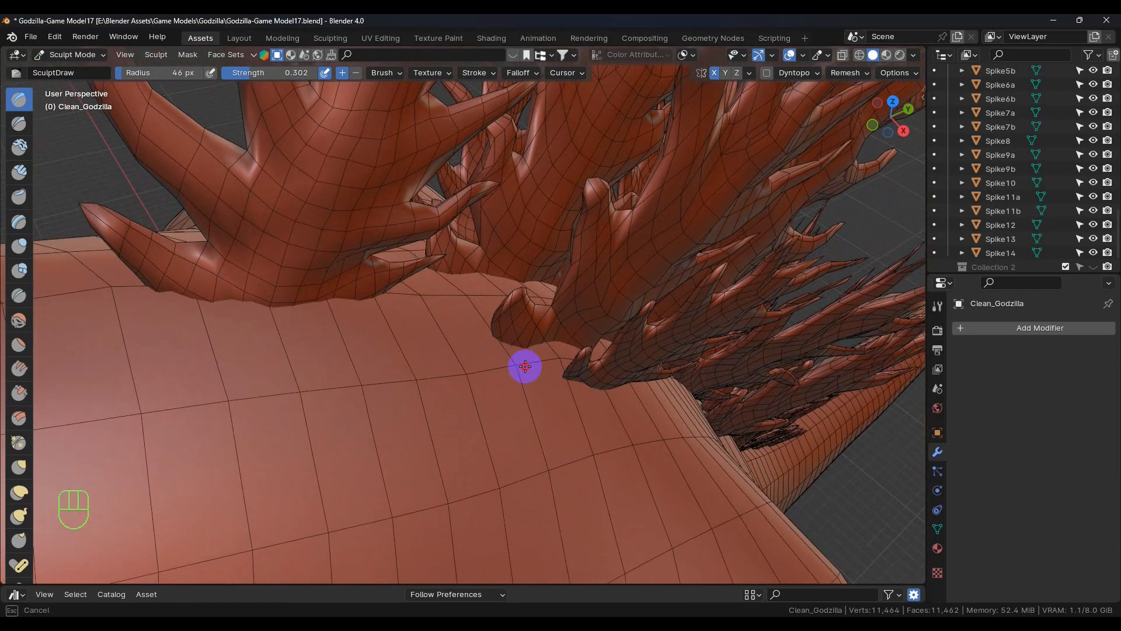
middle_click_drag(581, 371, 606, 355)
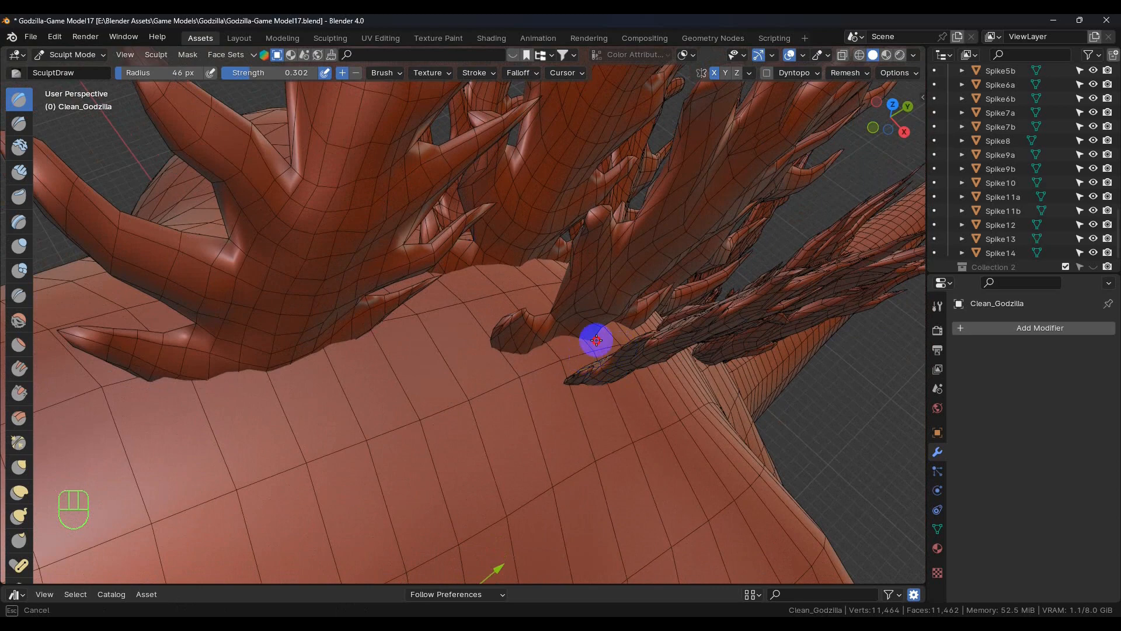
mouse_move(638, 366)
middle_mouse_down()
mouse_move(543, 325)
mouse_move(573, 358)
mouse_move(526, 337)
middle_mouse_up()
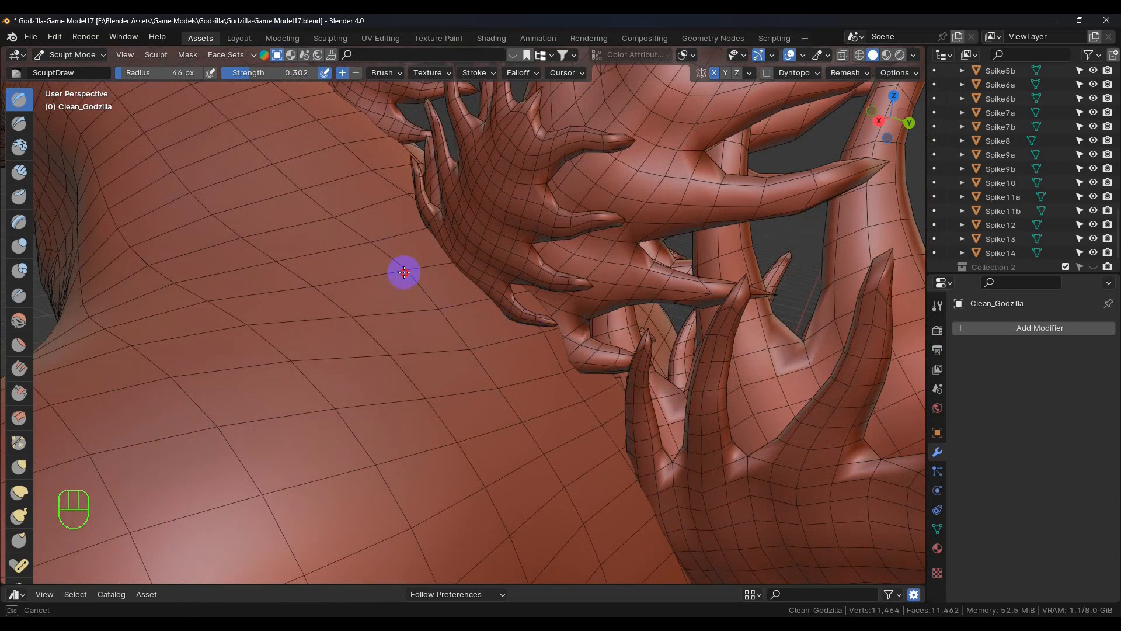
Sculpt the skin up against the roots of the side spikes along the flank of the back
mouse_move(507, 360)
middle_mouse_down()
mouse_move(531, 350)
mouse_move(545, 362)
mouse_move(521, 363)
middle_mouse_up()
middle_click_drag(587, 419, 475, 303, "shift")
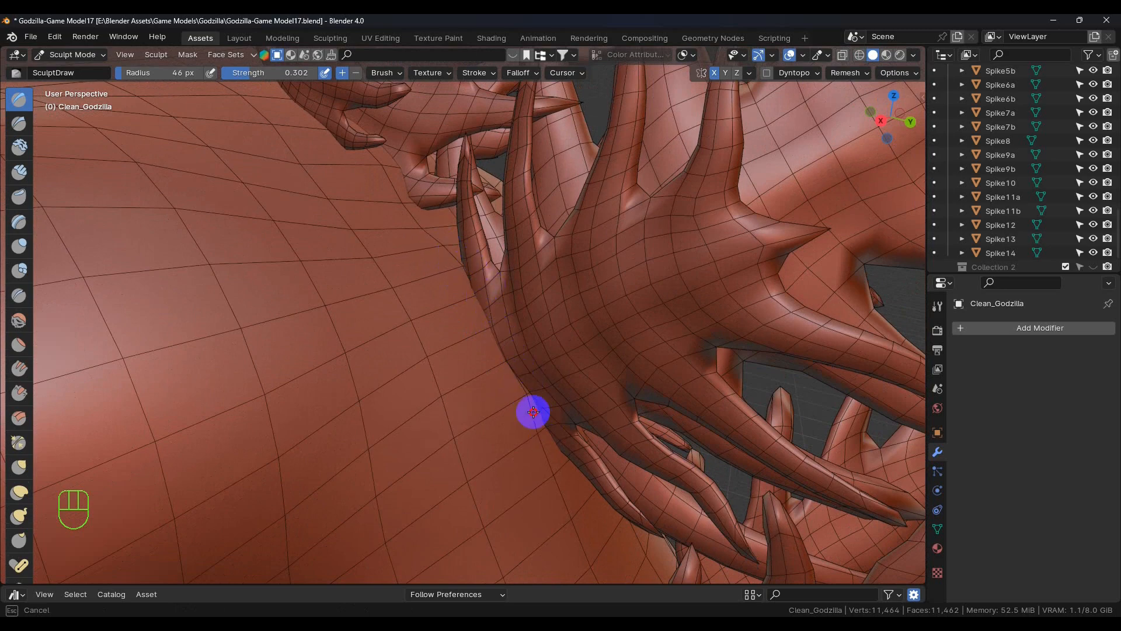
middle_click_drag(543, 444, 519, 401, "shift")
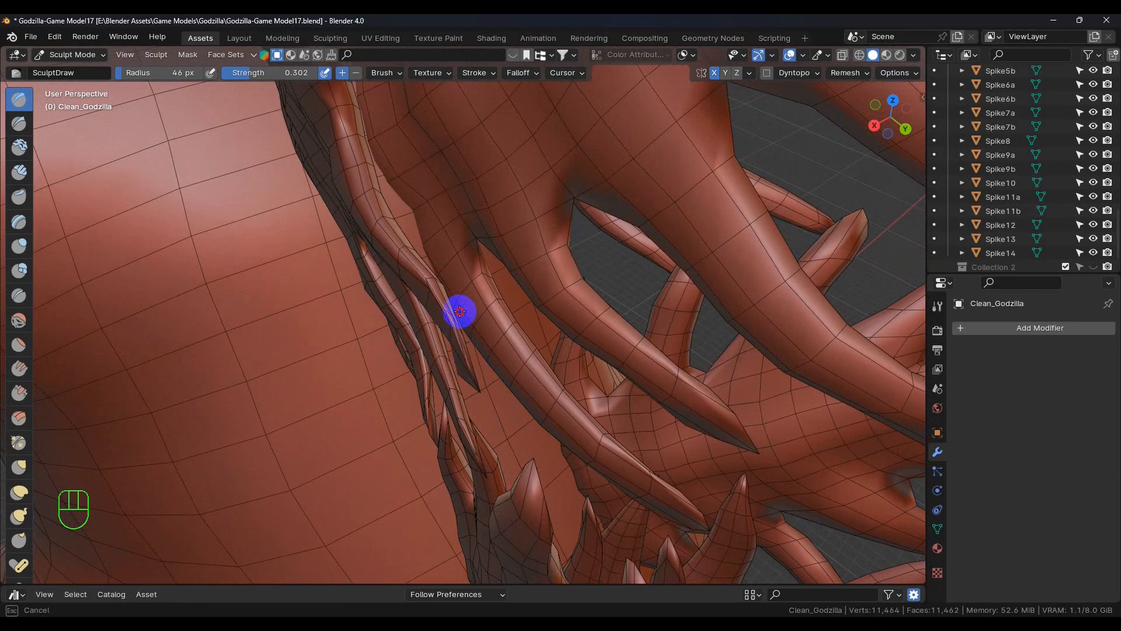
middle_click_drag(475, 328, 487, 361)
scroll(502, 366, "down", 4)
left_click_drag(377, 364, 363, 352)
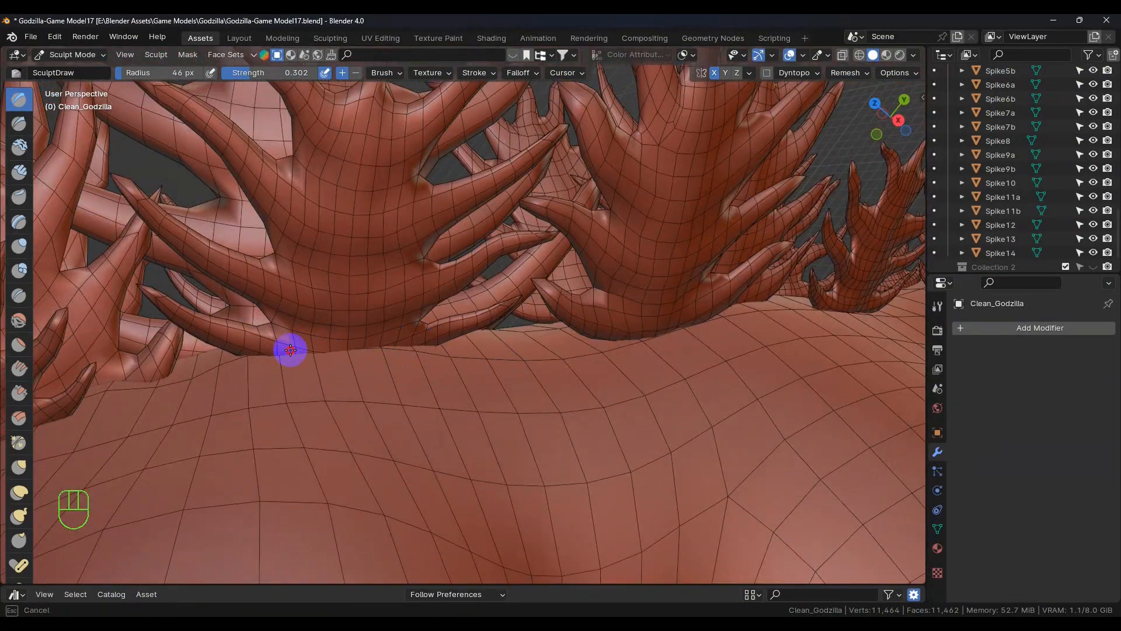
Raise the body surface beneath the row of large side spikes so their bases sink into the skin
mouse_move(293, 350)
left_mouse_down()
mouse_move(279, 348)
mouse_move(377, 345)
mouse_move(368, 345)
left_mouse_up()
middle_click_drag(368, 345, 539, 381)
left_click_drag(538, 380, 545, 386)
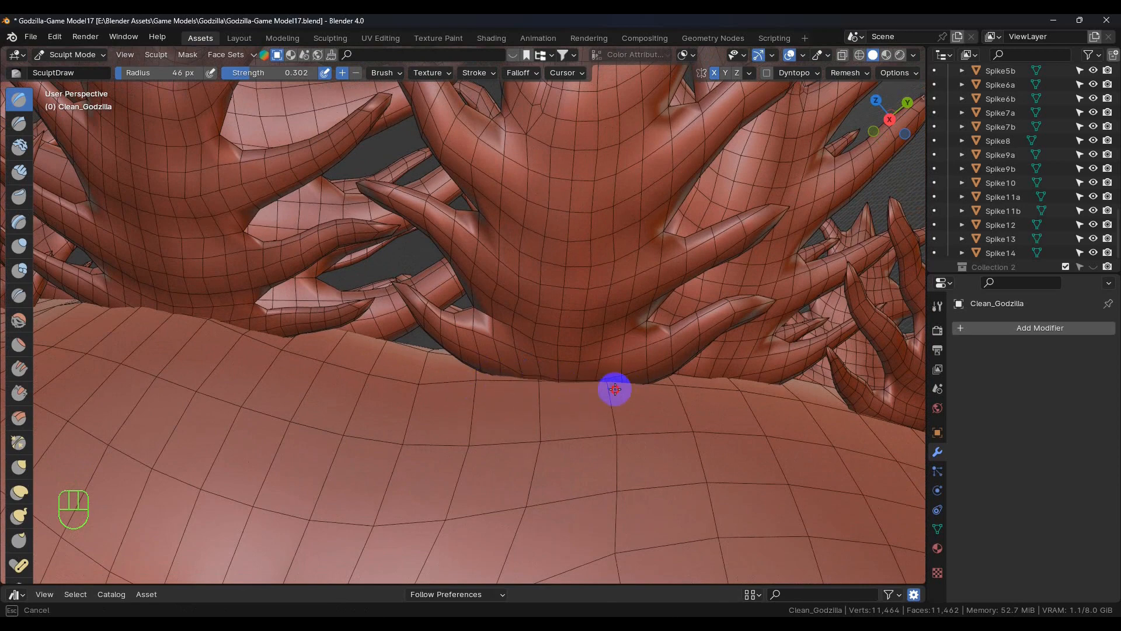
left_click_drag(433, 381, 514, 383)
mouse_move(514, 383)
middle_mouse_down()
mouse_move(623, 408)
mouse_move(626, 388)
middle_mouse_up()
mouse_move(626, 388)
left_mouse_down()
mouse_move(628, 376)
mouse_move(654, 377)
mouse_move(459, 330)
mouse_move(580, 393)
mouse_move(463, 393)
left_mouse_up()
mouse_move(463, 393)
middle_mouse_down()
mouse_move(639, 432)
mouse_move(636, 412)
mouse_move(533, 370)
middle_mouse_up()
mouse_move(533, 370)
left_mouse_down()
mouse_move(483, 375)
mouse_move(663, 358)
mouse_move(590, 363)
left_mouse_up()
mouse_move(590, 363)
middle_mouse_down()
mouse_move(615, 381)
mouse_move(602, 399)
mouse_move(566, 388)
mouse_move(561, 406)
mouse_move(536, 403)
middle_mouse_up()
left_click_drag(536, 403, 527, 401)
Sculpt a raised ridge down the middle of the back between the two rows of spikes
left_click_drag(529, 341, 555, 267)
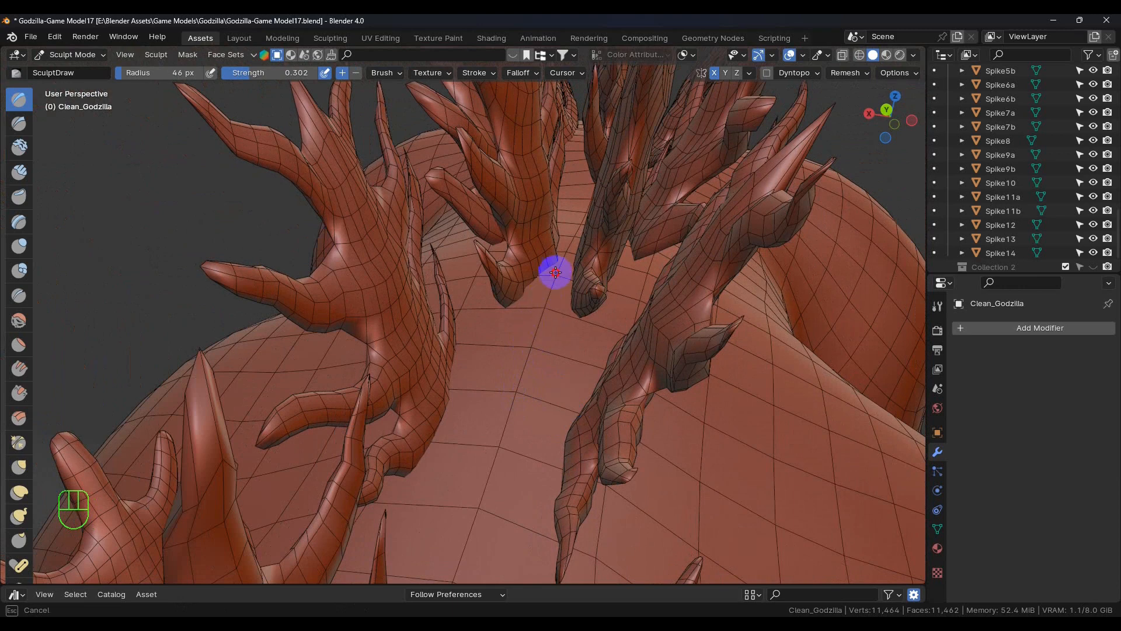
left_click_drag(584, 217, 554, 302)
left_click_drag(539, 339, 508, 418)
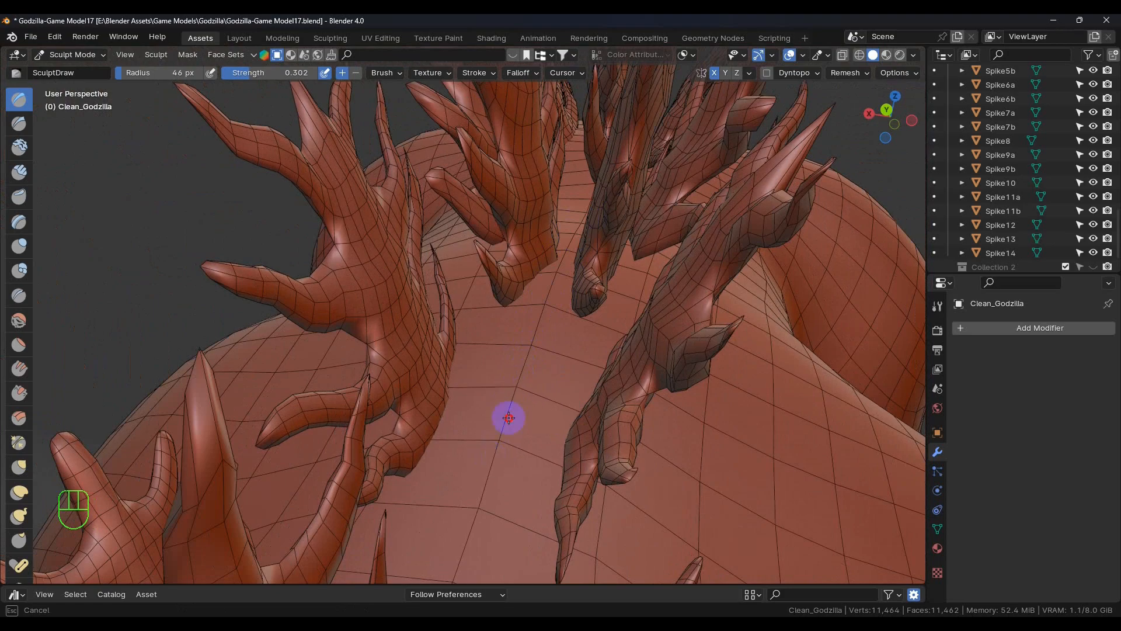
mouse_move(495, 456)
middle_mouse_down()
mouse_move(520, 448)
mouse_move(513, 441)
mouse_move(529, 449)
middle_mouse_up()
mouse_move(529, 448)
left_mouse_down()
mouse_move(474, 365)
mouse_move(482, 401)
left_mouse_up()
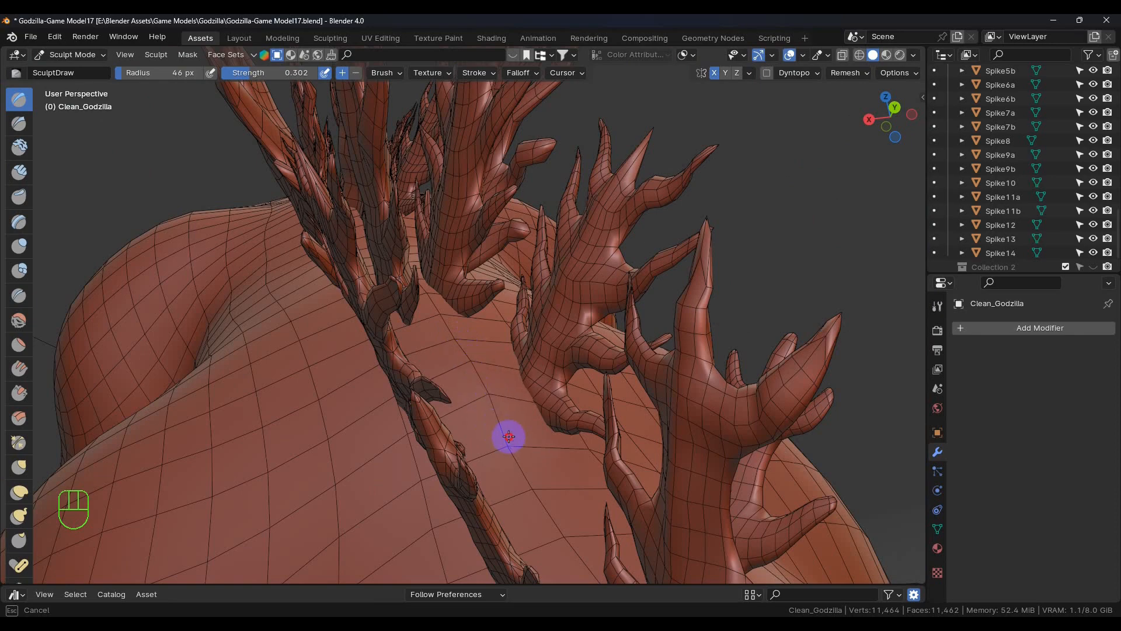
Build up the skin around the bases of the smaller spikes running down toward the tail
mouse_move(512, 434)
middle_mouse_down()
mouse_move(568, 460)
mouse_move(538, 458)
mouse_move(498, 483)
middle_mouse_up()
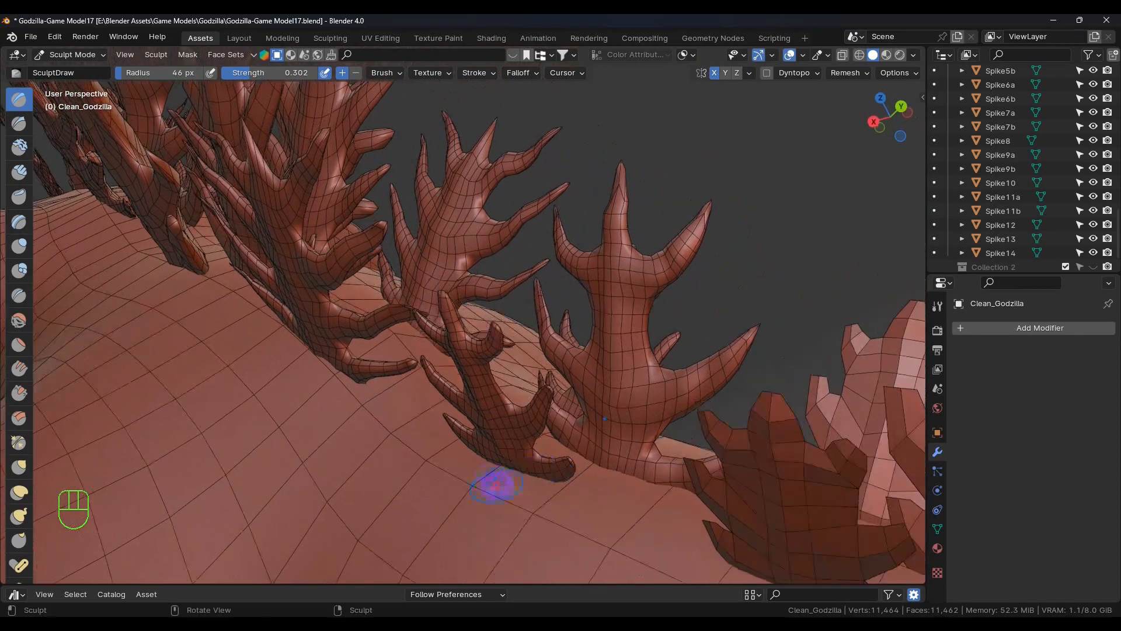
left_click_drag(435, 468, 536, 514)
mouse_move(536, 514)
middle_mouse_down()
mouse_move(560, 495)
mouse_move(550, 495)
middle_mouse_up()
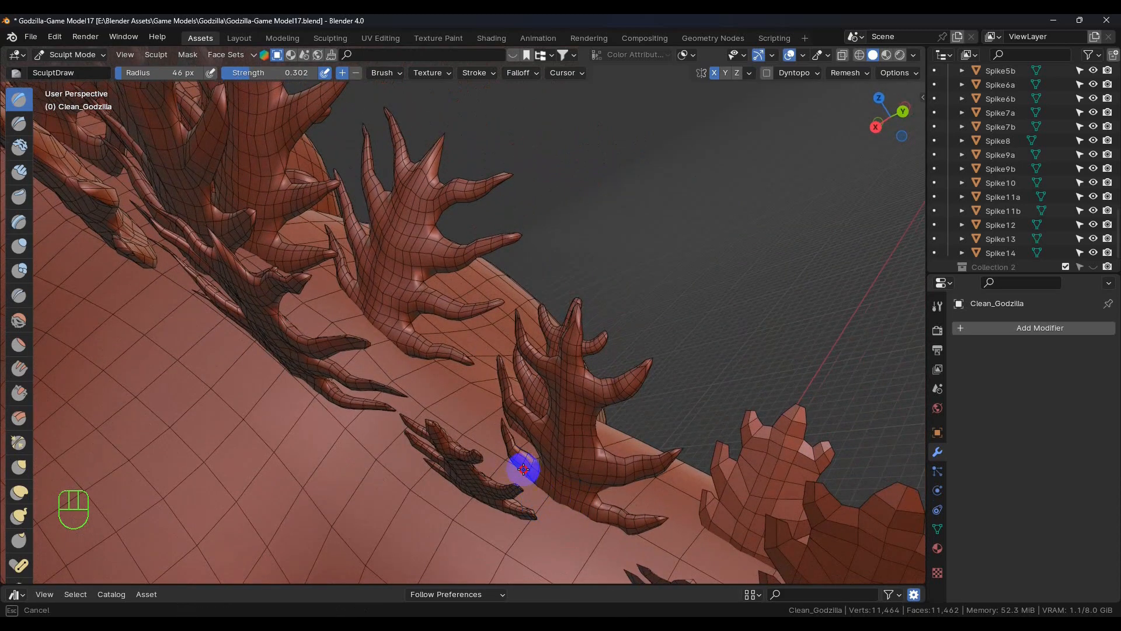
middle_click_drag(621, 534, 652, 493)
left_click_drag(722, 482, 645, 446)
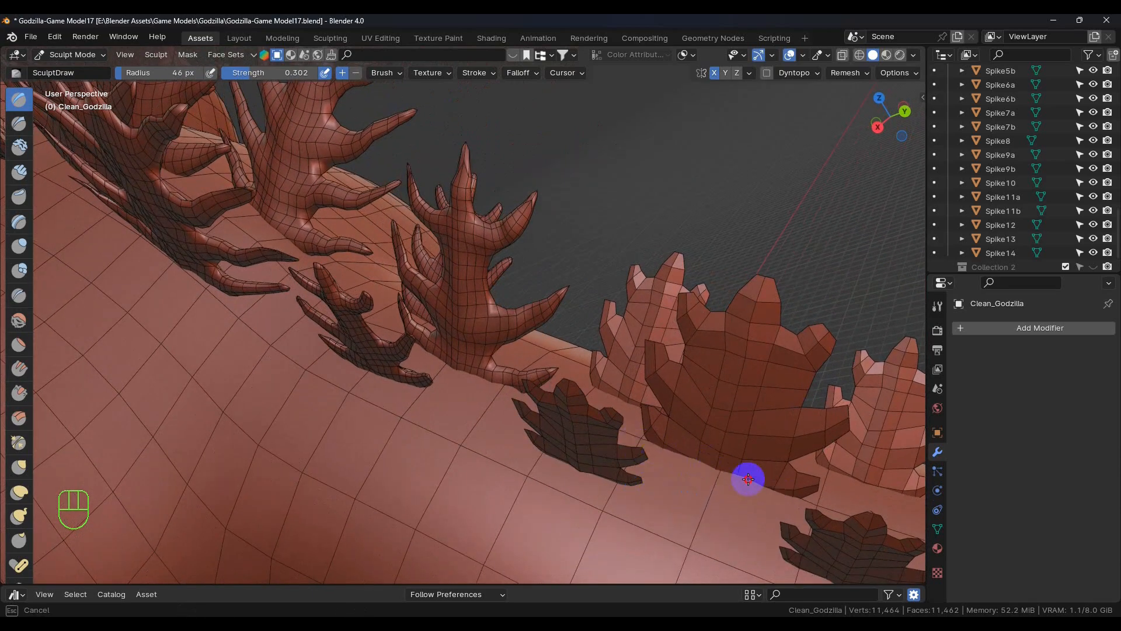
mouse_move(693, 457)
middle_mouse_down()
mouse_move(720, 475)
mouse_move(639, 402)
mouse_move(629, 375)
mouse_move(641, 327)
middle_mouse_up()
mouse_move(641, 327)
left_mouse_down()
mouse_move(608, 320)
mouse_move(647, 291)
mouse_move(580, 380)
mouse_move(410, 494)
left_mouse_up()
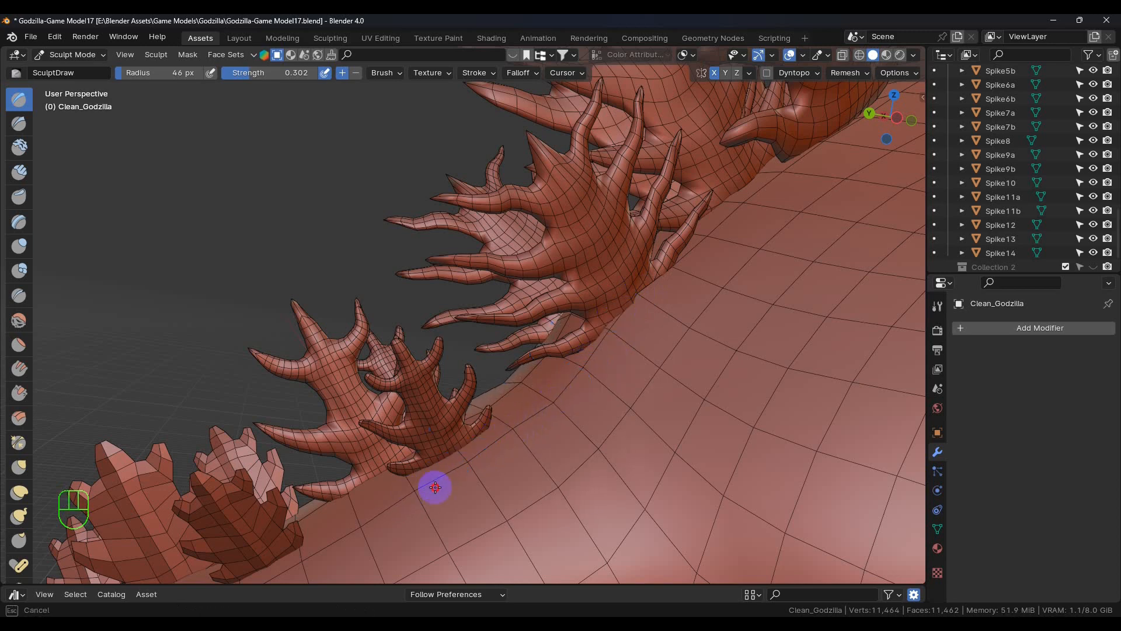
Raise the surface along the spike bases on the opposite side of the back, working up from the tail
mouse_move(478, 459)
middle_mouse_down()
mouse_move(558, 443)
mouse_move(692, 346)
mouse_move(650, 338)
middle_mouse_up()
left_click_drag(651, 338, 644, 331)
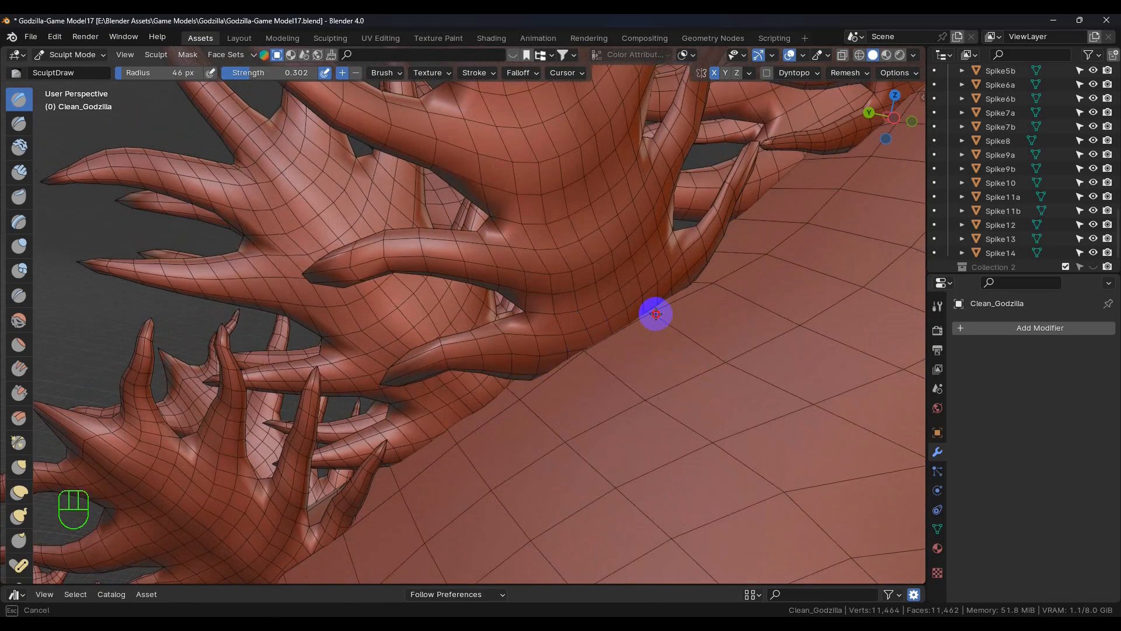
middle_click_drag(601, 342, 576, 373)
left_click_drag(553, 378, 483, 418)
mouse_move(483, 418)
middle_mouse_down()
mouse_move(537, 416)
mouse_move(627, 364)
middle_mouse_up()
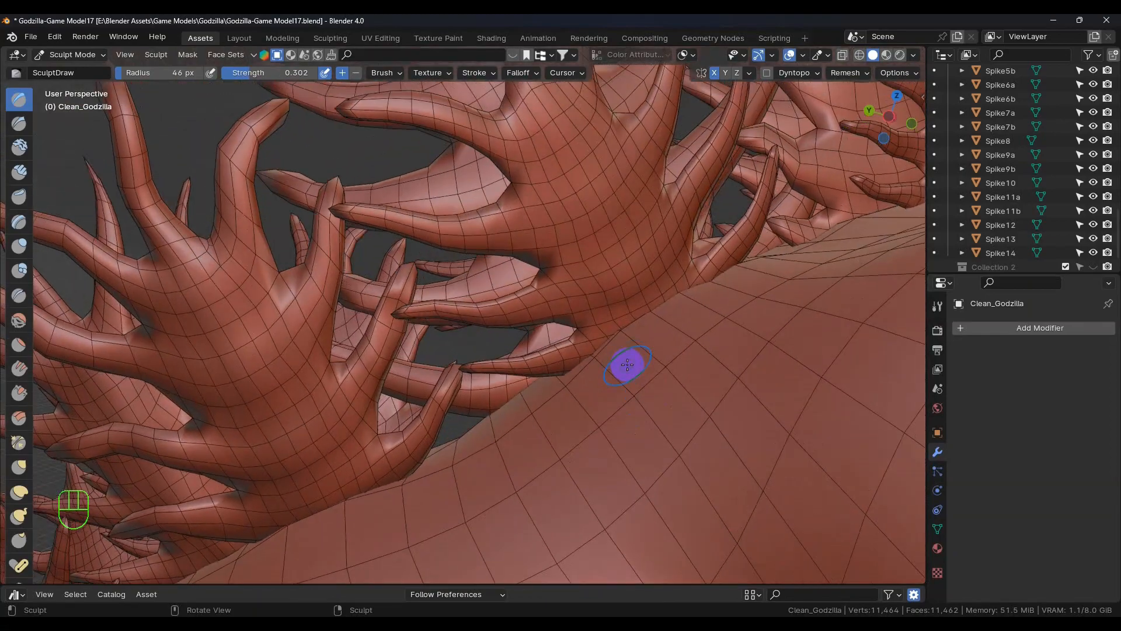
mouse_move(624, 333)
left_mouse_down()
mouse_move(590, 365)
mouse_move(649, 313)
left_mouse_up()
Refine the skin around the frontmost spikes behind the neck and beside the small side spikes
mouse_move(643, 315)
middle_mouse_down()
mouse_move(646, 358)
mouse_move(663, 386)
mouse_move(708, 383)
mouse_move(710, 368)
mouse_move(600, 343)
mouse_move(578, 350)
mouse_move(593, 361)
mouse_move(603, 338)
middle_mouse_up()
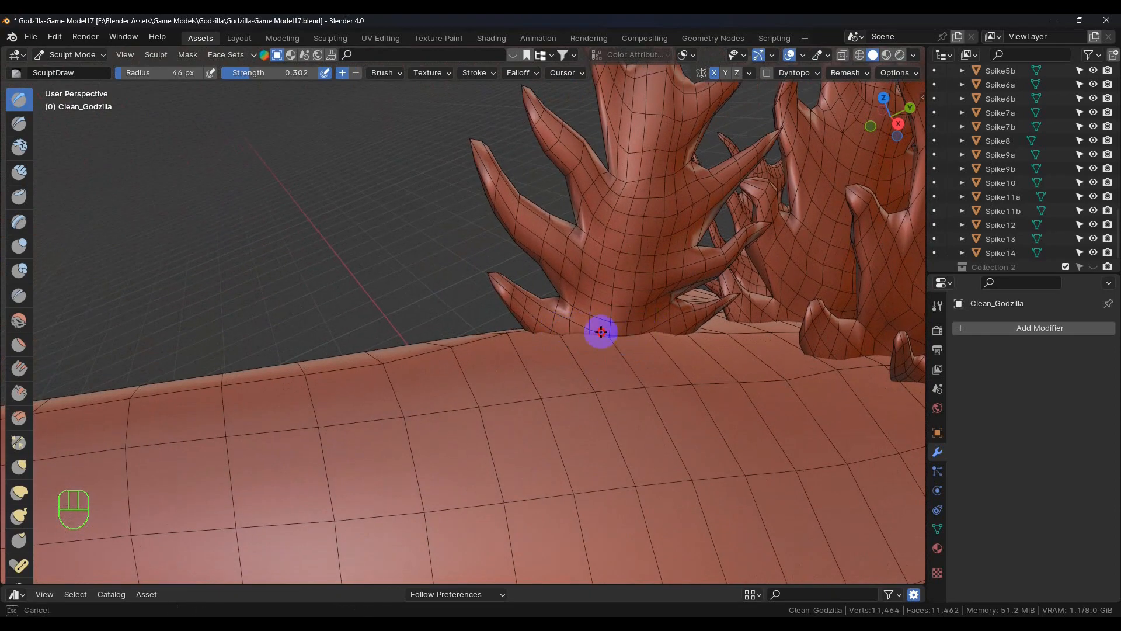
mouse_move(626, 338)
middle_mouse_down()
mouse_move(689, 384)
mouse_move(678, 393)
mouse_move(646, 346)
mouse_move(728, 370)
mouse_move(651, 347)
middle_mouse_up()
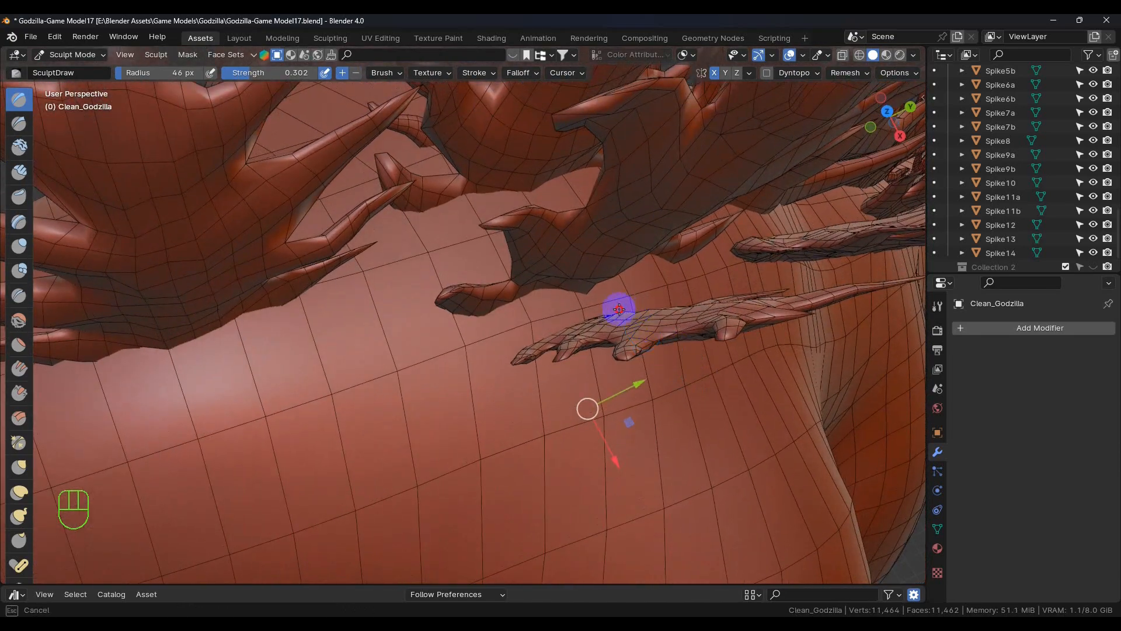
mouse_move(605, 303)
middle_mouse_down()
mouse_move(731, 396)
mouse_move(445, 353)
mouse_move(506, 358)
middle_mouse_up()
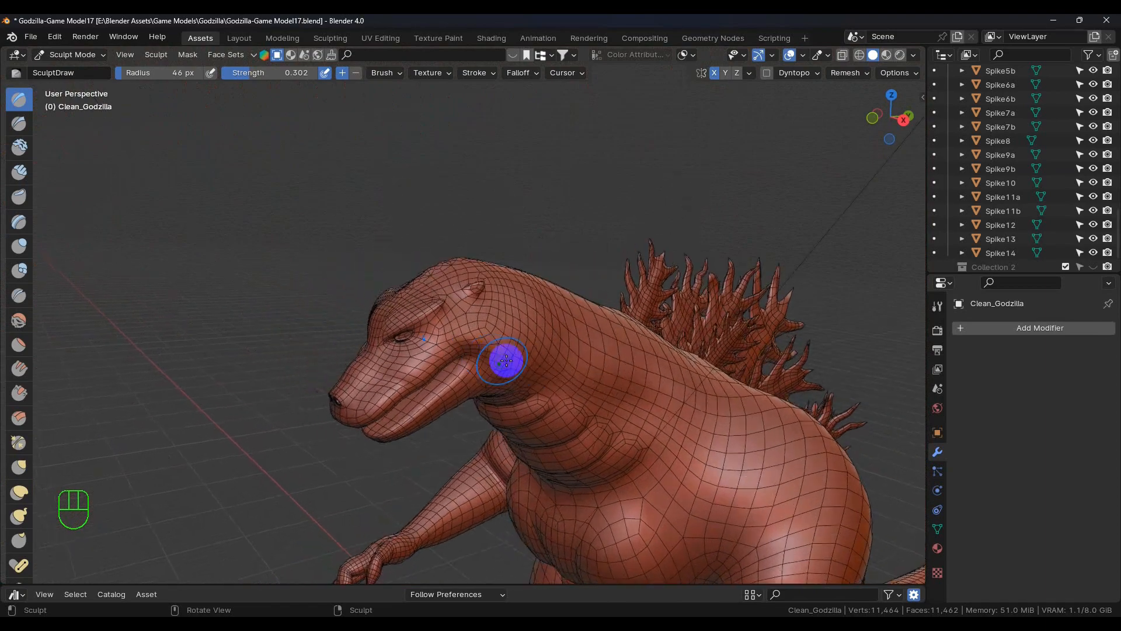
Place the Godzilla head reference photo over the viewport and frame its jaw hinge and neck
right_click_drag(1120, 374, 113, 189)
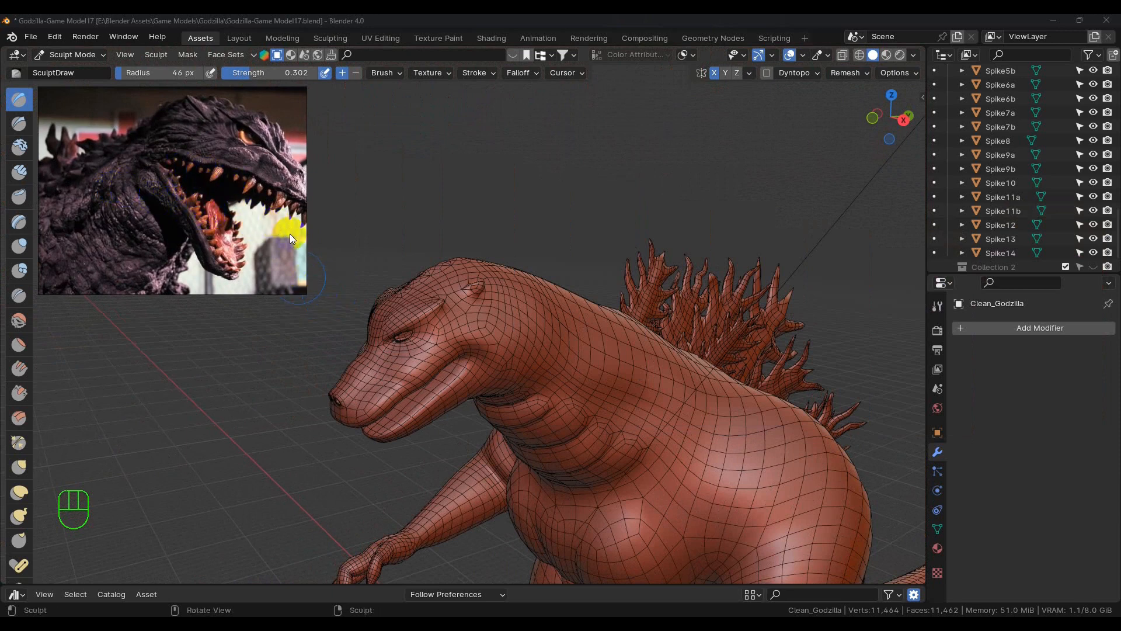
scroll(175, 193, "down", 6)
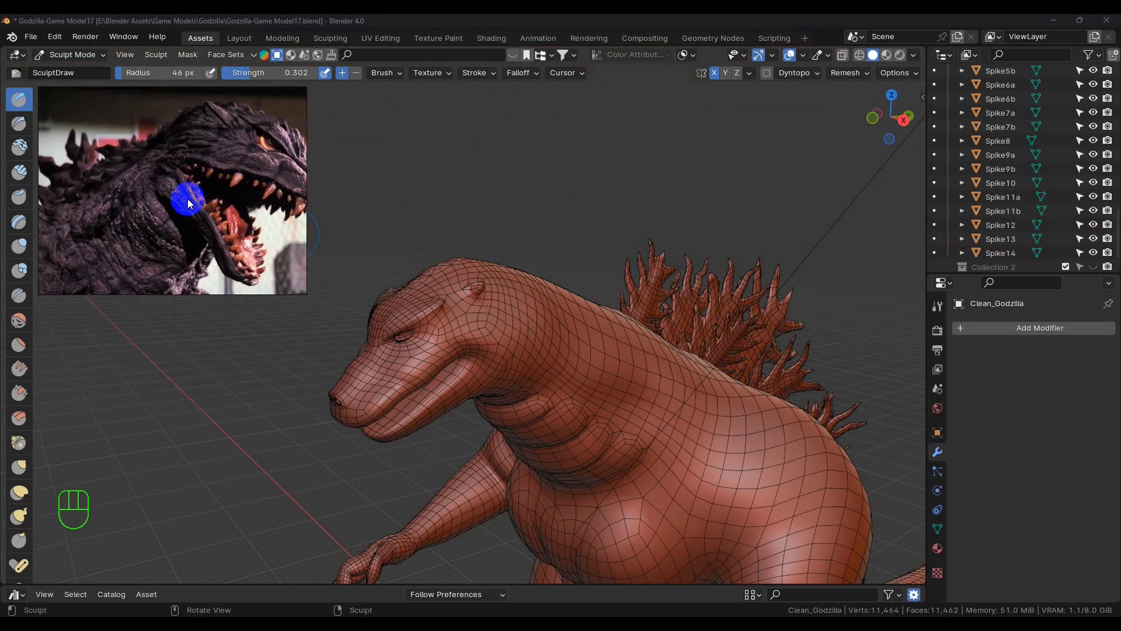
middle_click_drag(215, 195, 161, 199)
scroll(228, 238, "up", 5)
middle_click_drag(229, 229, 185, 201)
middle_click_drag(98, 263, 267, 185)
mouse_move(195, 223)
middle_mouse_down()
mouse_move(218, 213)
mouse_move(158, 192)
mouse_move(195, 163)
mouse_move(231, 159)
middle_mouse_up()
scroll(210, 212, "down", 3)
mouse_move(135, 188)
middle_mouse_down()
mouse_move(216, 202)
mouse_move(210, 176)
mouse_move(180, 159)
middle_mouse_up()
scroll(179, 206, "up", 4)
scroll(205, 207, "up", 2)
scroll(192, 204, "down", 3)
scroll(212, 199, "up", 3)
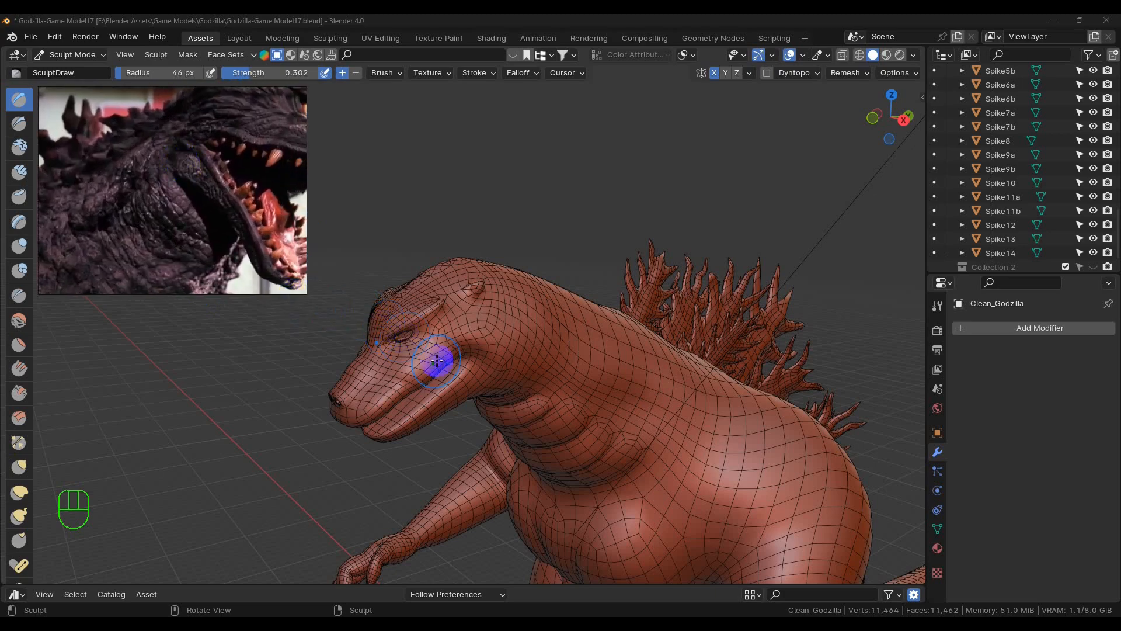
Build up the cheek and jaw hinge behind the corner of the mouth with the Draw brush
scroll(493, 375, "up", 5)
mouse_move(513, 380)
middle_mouse_down()
mouse_move(511, 336)
mouse_move(468, 313)
mouse_move(490, 295)
mouse_move(499, 344)
middle_mouse_up()
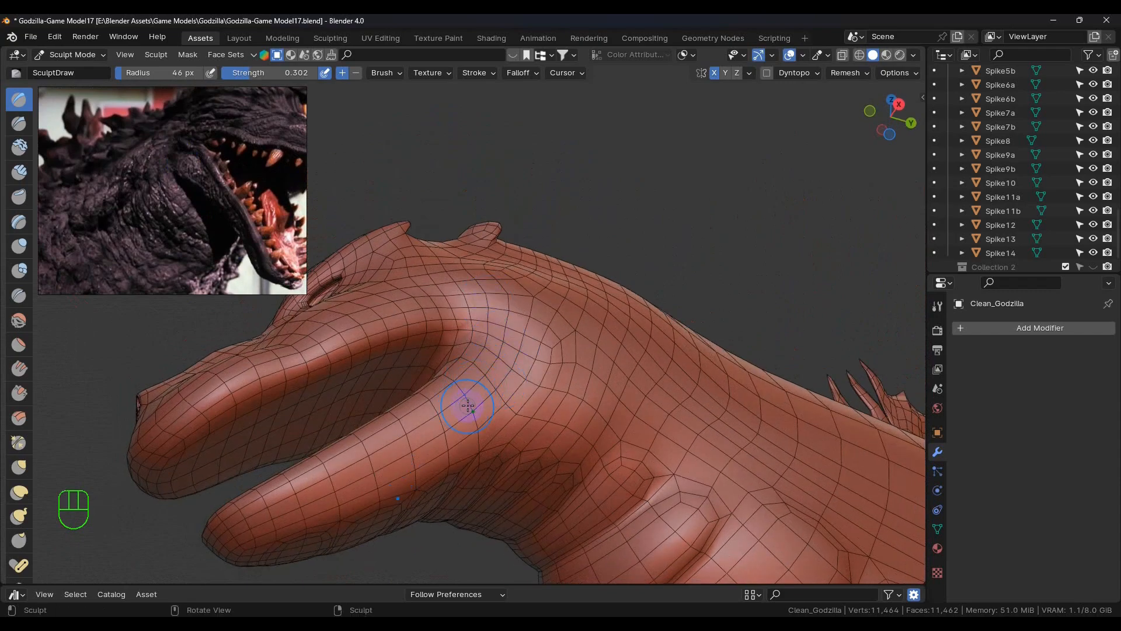
mouse_move(505, 390)
middle_mouse_down()
mouse_move(571, 395)
mouse_move(496, 393)
mouse_move(488, 358)
mouse_move(500, 387)
middle_mouse_up()
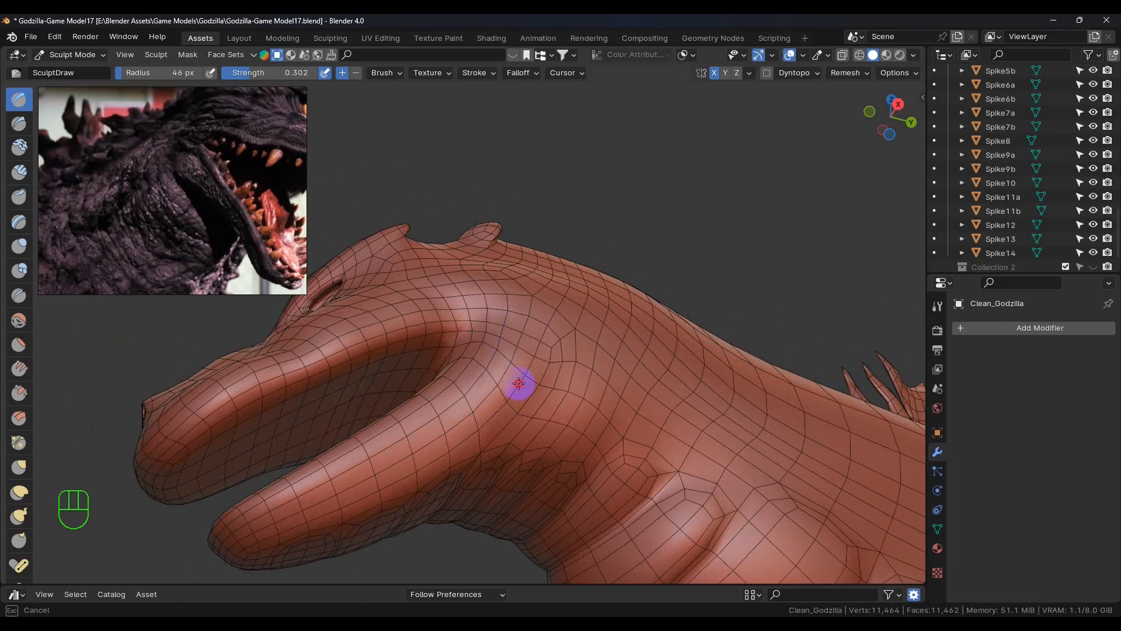
middle_click_drag(515, 397, 512, 350)
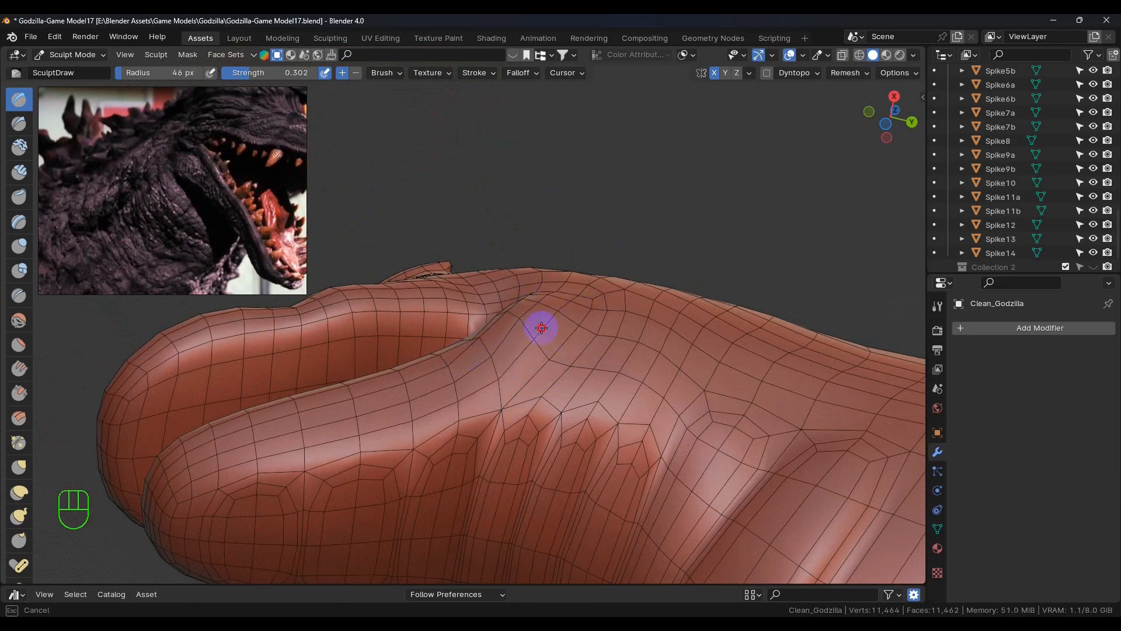
middle_click_drag(549, 323, 545, 360)
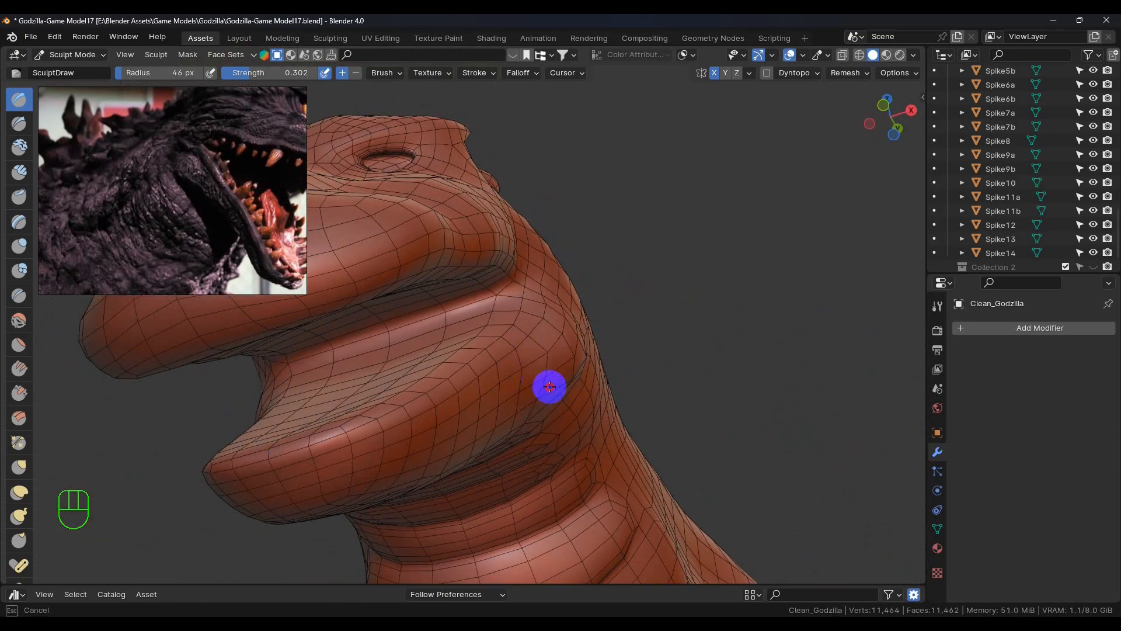
mouse_move(543, 335)
middle_mouse_down()
mouse_move(543, 443)
mouse_move(533, 408)
mouse_move(576, 408)
mouse_move(550, 374)
mouse_move(513, 405)
mouse_move(452, 370)
middle_mouse_up()
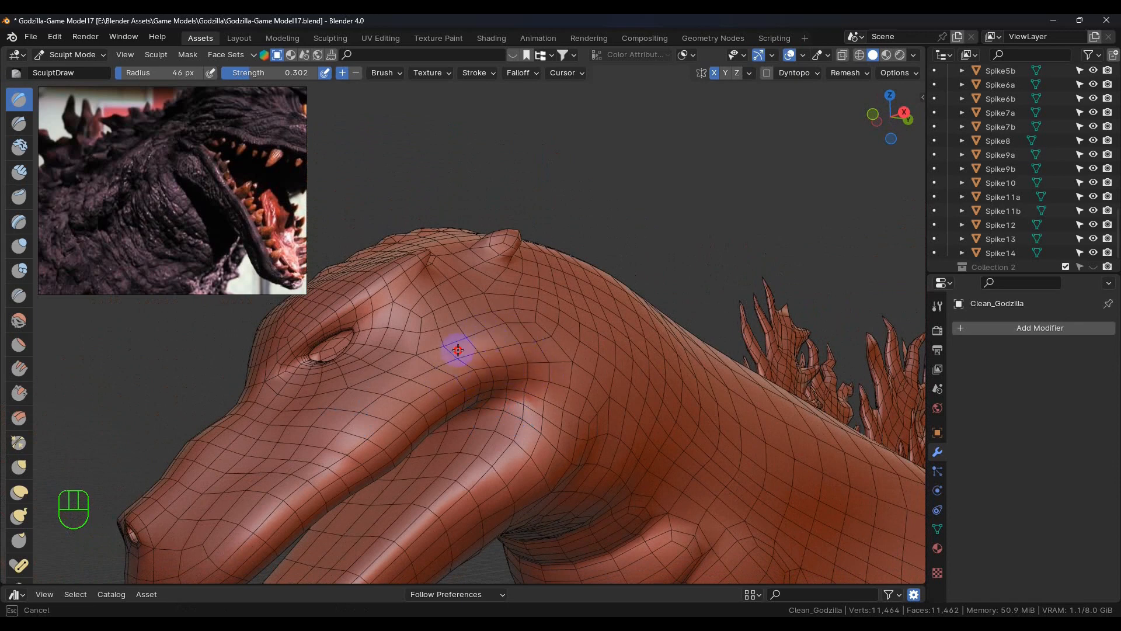
Sculpt the jaw muscle bulge from behind the mouth corner down along the rear of the lower jaw
mouse_move(476, 339)
middle_mouse_down()
mouse_move(533, 435)
mouse_move(540, 426)
mouse_move(511, 401)
middle_mouse_up()
left_click_drag(511, 401, 493, 367)
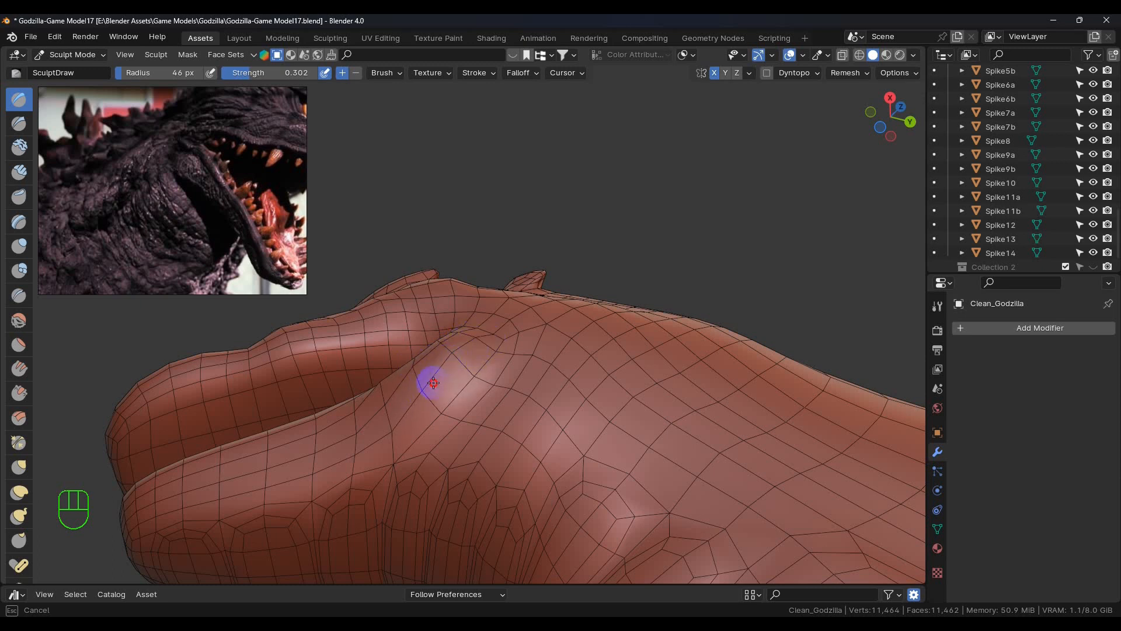
mouse_move(410, 379)
left_mouse_down()
mouse_move(375, 436)
mouse_move(388, 403)
left_mouse_up()
mouse_move(387, 403)
middle_mouse_down()
mouse_move(481, 426)
mouse_move(565, 476)
mouse_move(533, 458)
mouse_move(578, 428)
mouse_move(571, 393)
mouse_move(475, 380)
middle_mouse_up()
left_click_drag(418, 382, 414, 383)
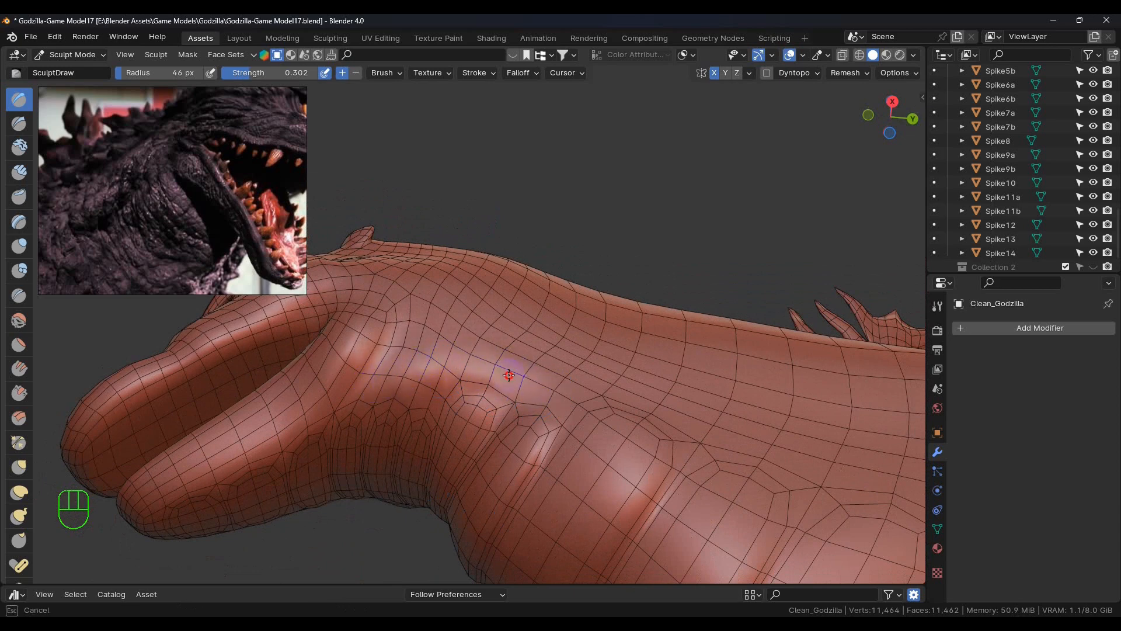
Sculpt a muscle ridge with the Draw brush along the side of the neck, just above the throat folds
mouse_move(535, 381)
middle_mouse_down()
mouse_move(651, 436)
mouse_move(566, 425)
mouse_move(524, 396)
middle_mouse_up()
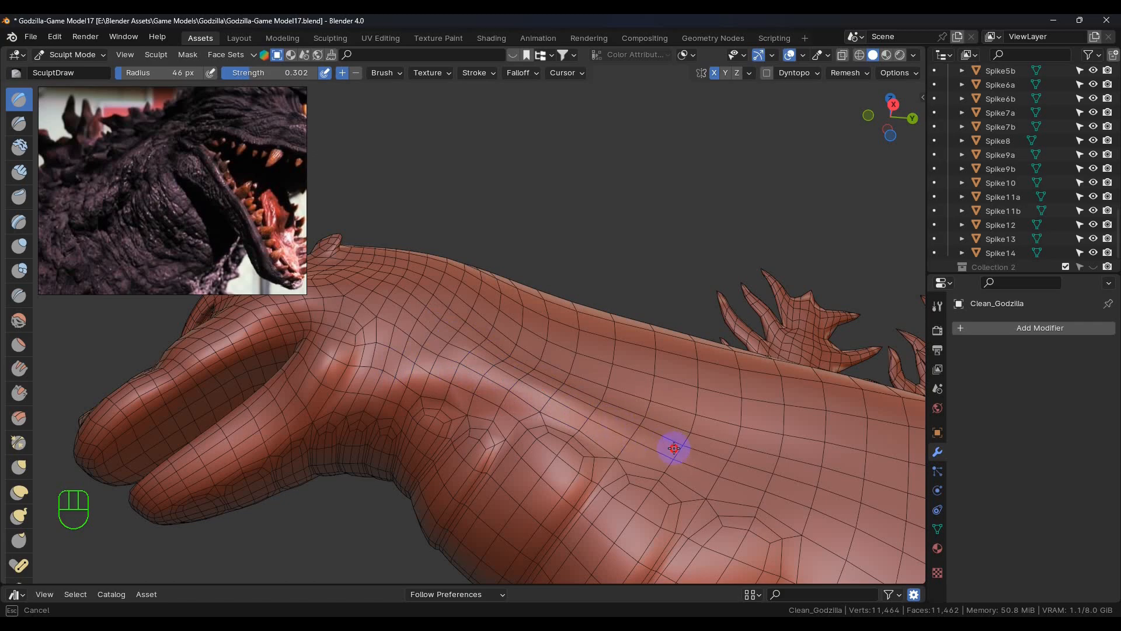
middle_click_drag(594, 408, 627, 389)
scroll(640, 444, "up", 3)
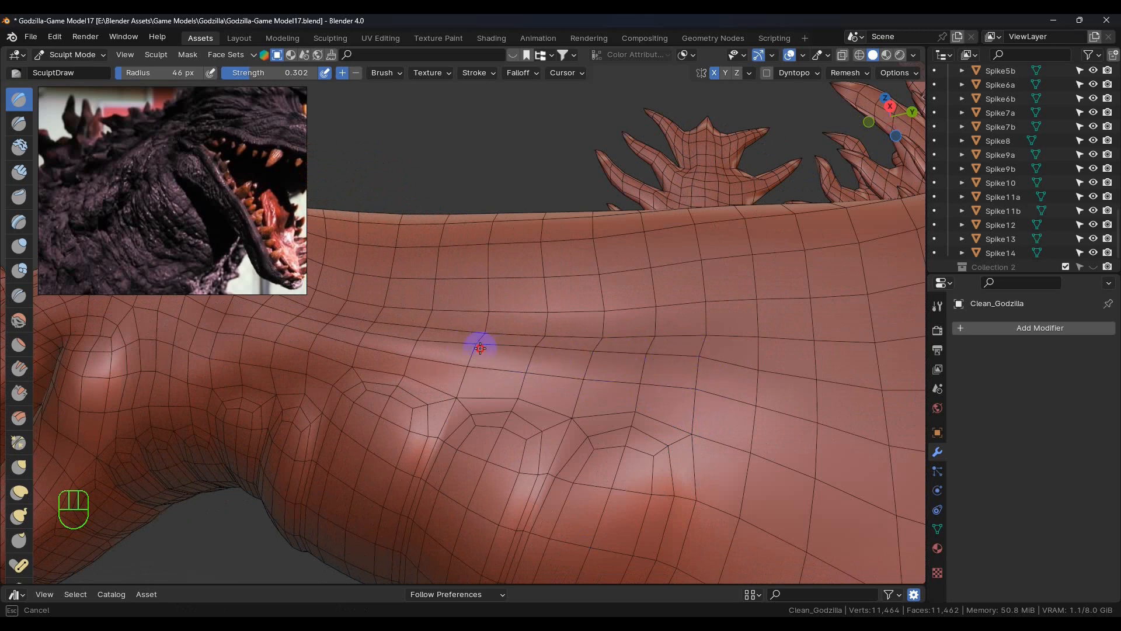
mouse_move(393, 332)
left_mouse_down()
mouse_move(288, 310)
mouse_move(454, 342)
left_mouse_up()
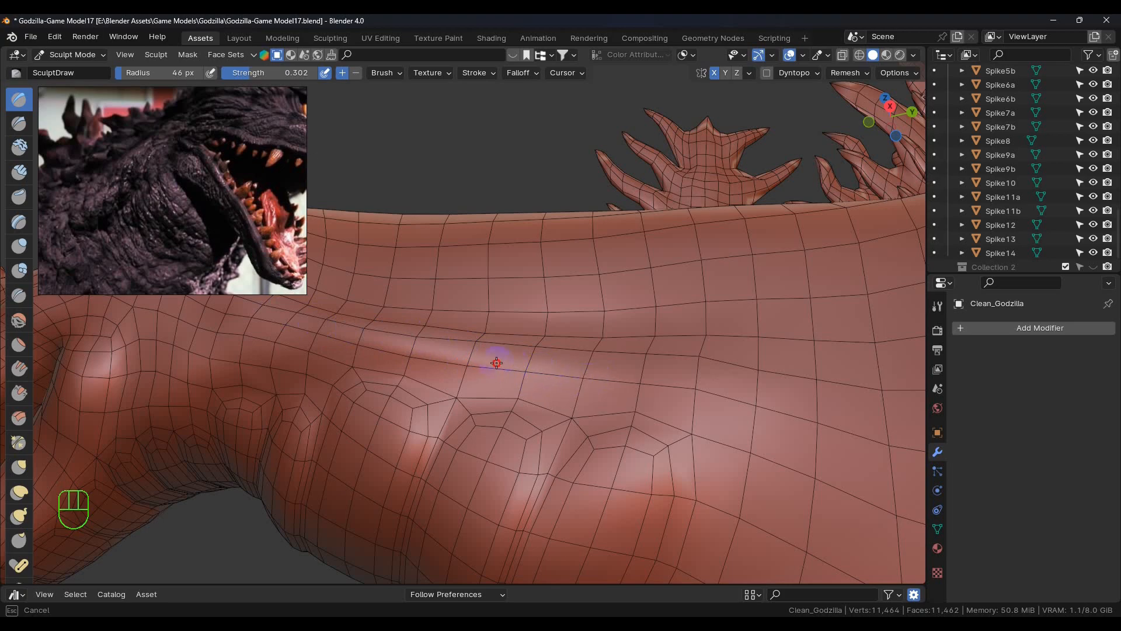
mouse_move(575, 377)
middle_mouse_down()
mouse_move(586, 401)
mouse_move(651, 393)
middle_mouse_up()
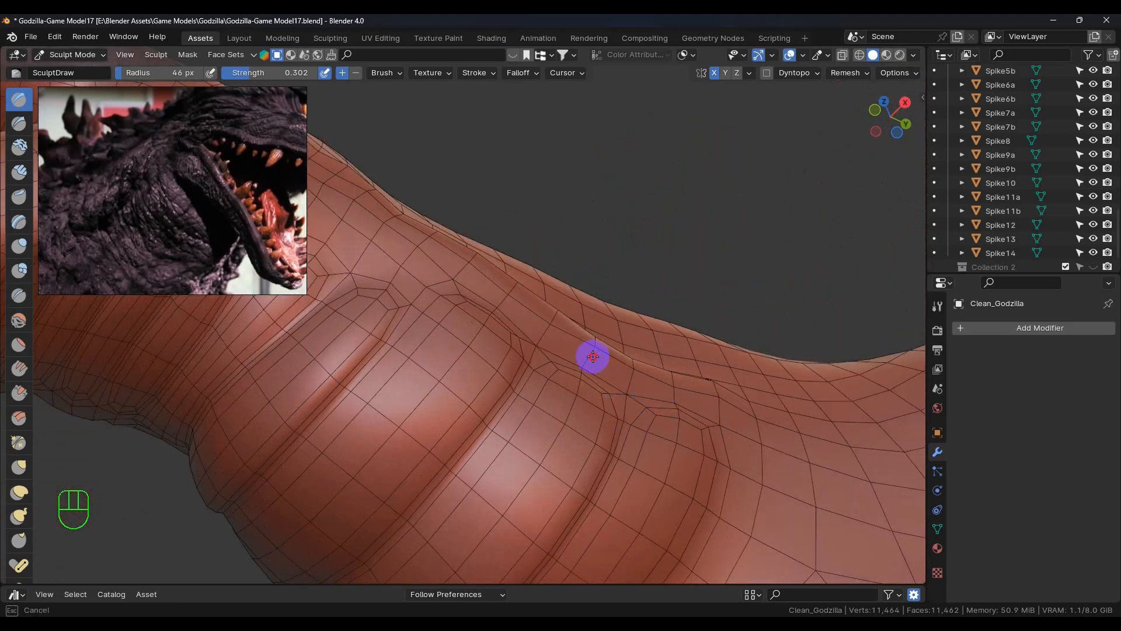
mouse_move(560, 328)
left_mouse_down()
mouse_move(493, 285)
mouse_move(531, 303)
mouse_move(538, 321)
left_mouse_up()
mouse_move(538, 321)
middle_mouse_down()
mouse_move(644, 372)
mouse_move(633, 358)
middle_mouse_up()
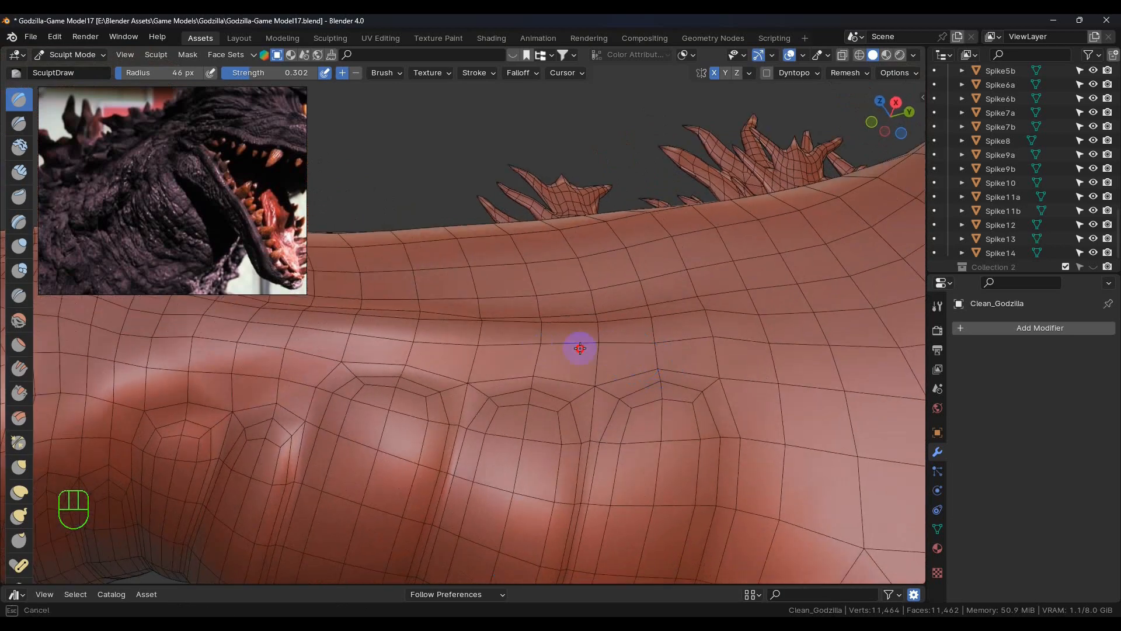
Build up the rear part of the neck muscle ridge above the last throat folds
middle_click_drag(595, 323, 628, 364)
left_click_drag(625, 364, 496, 370)
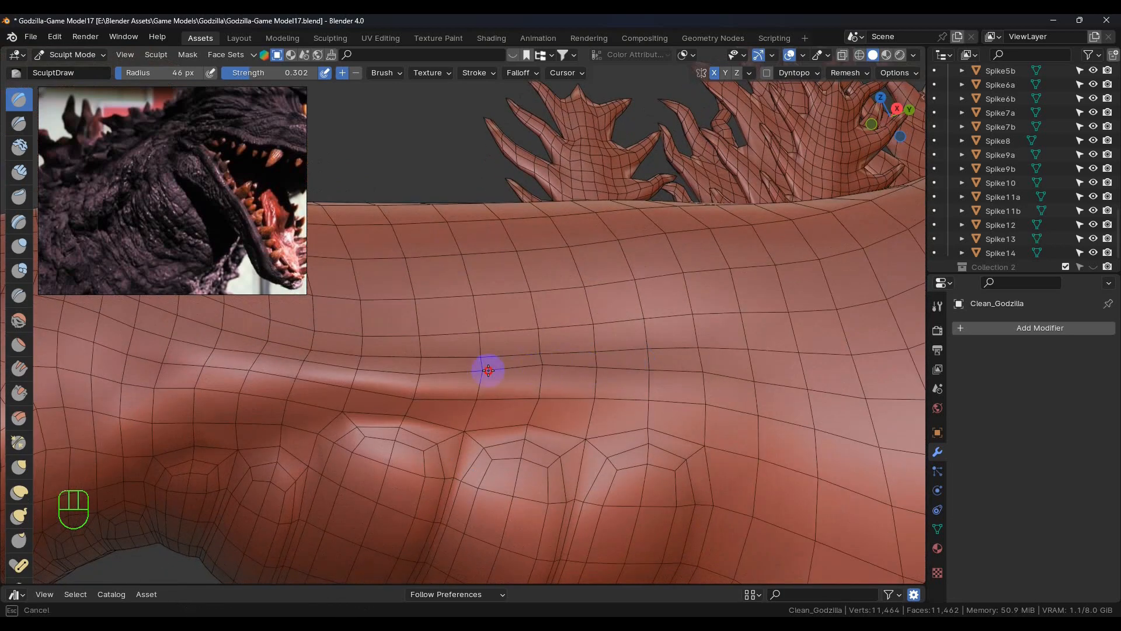
left_click_drag(357, 360, 597, 356)
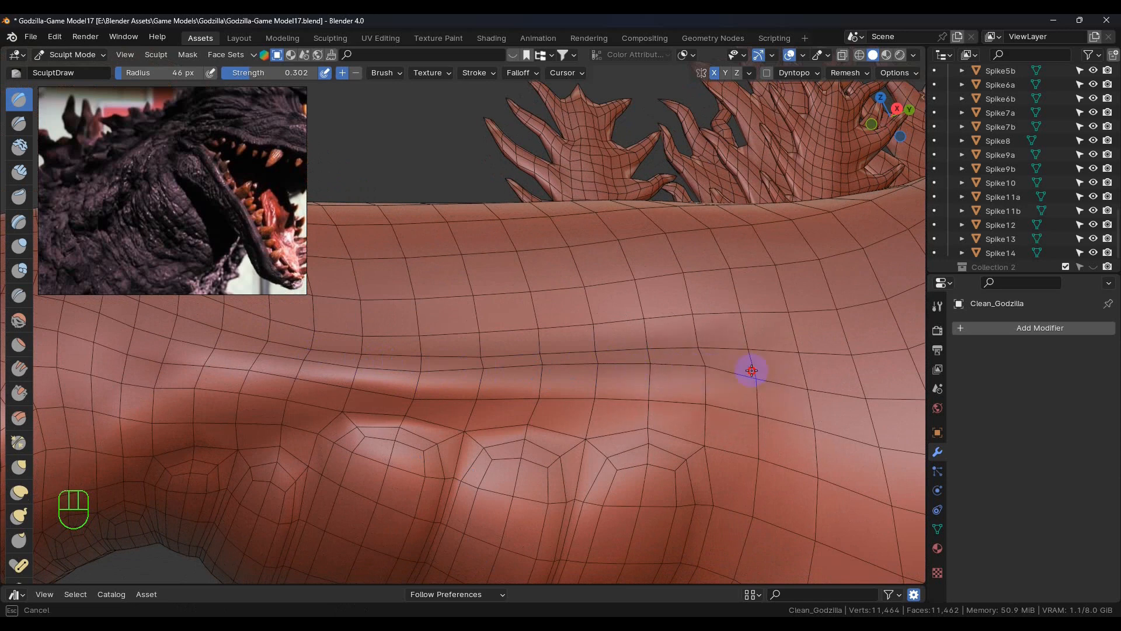
mouse_move(733, 410)
left_mouse_down()
mouse_move(701, 394)
mouse_move(712, 403)
left_mouse_up()
Extend the neck muscle forms down the side of the neck toward the shoulder
scroll(727, 360, "down", 2)
mouse_move(728, 360)
middle_mouse_down()
mouse_move(720, 374)
mouse_move(685, 358)
mouse_move(596, 397)
mouse_move(496, 345)
mouse_move(618, 393)
mouse_move(631, 353)
mouse_move(576, 290)
middle_mouse_up()
scroll(685, 358, "down", 3)
mouse_move(576, 290)
left_mouse_down()
mouse_move(526, 268)
mouse_move(563, 256)
mouse_move(492, 252)
mouse_move(723, 226)
mouse_move(601, 253)
mouse_move(521, 254)
mouse_move(475, 281)
mouse_move(510, 246)
mouse_move(574, 250)
mouse_move(520, 250)
left_mouse_up()
mouse_move(520, 250)
middle_mouse_down()
mouse_move(566, 353)
mouse_move(601, 383)
mouse_move(594, 370)
mouse_move(579, 384)
middle_mouse_up()
mouse_move(438, 360)
left_mouse_down()
mouse_move(456, 348)
mouse_move(378, 350)
mouse_move(530, 316)
mouse_move(508, 332)
mouse_move(536, 330)
mouse_move(640, 296)
mouse_move(506, 338)
mouse_move(629, 293)
mouse_move(588, 317)
left_mouse_up()
mouse_move(587, 318)
middle_mouse_down()
mouse_move(578, 383)
mouse_move(599, 403)
middle_mouse_up()
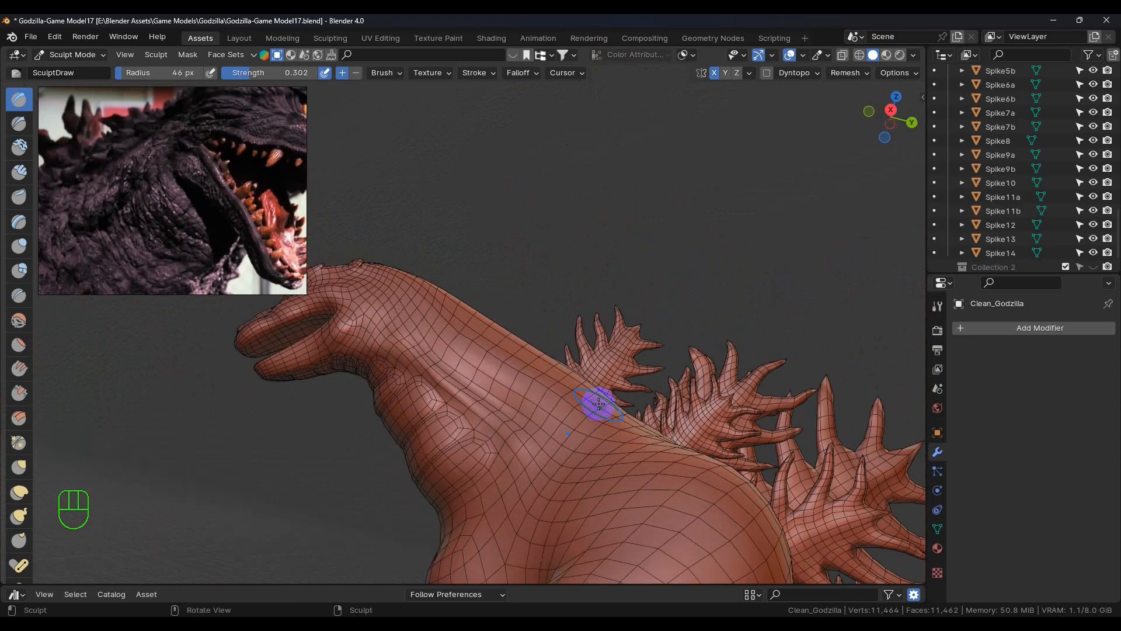
Add volume to the upper side of the neck between the head and the first dorsal spikes
scroll(597, 402, "down", 4)
scroll(589, 405, "up", 4)
mouse_move(600, 409)
middle_mouse_down()
mouse_move(630, 395)
mouse_move(633, 367)
mouse_move(671, 348)
middle_mouse_up()
mouse_move(671, 348)
left_mouse_down()
mouse_move(625, 350)
mouse_move(738, 330)
mouse_move(738, 367)
mouse_move(726, 366)
mouse_move(788, 345)
mouse_move(715, 387)
left_mouse_up()
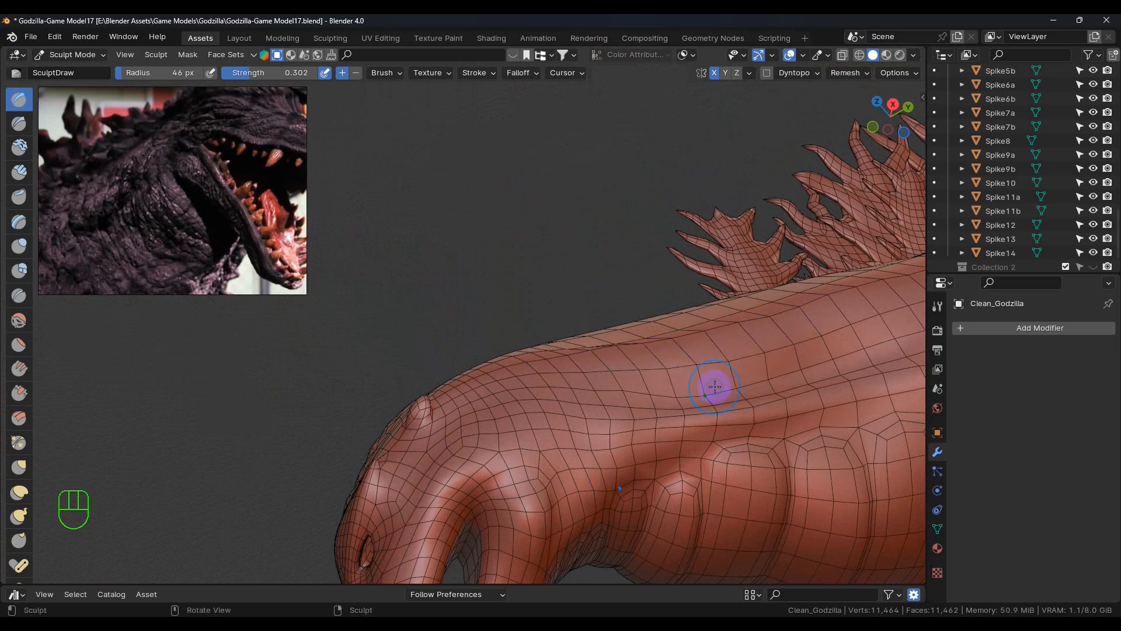
mouse_move(625, 399)
middle_mouse_down()
mouse_move(646, 438)
mouse_move(672, 446)
mouse_move(413, 365)
middle_mouse_up()
Soften the sculpted muscles along the side of the neck and toward the shoulder with the Smooth brush
left_click(19, 320)
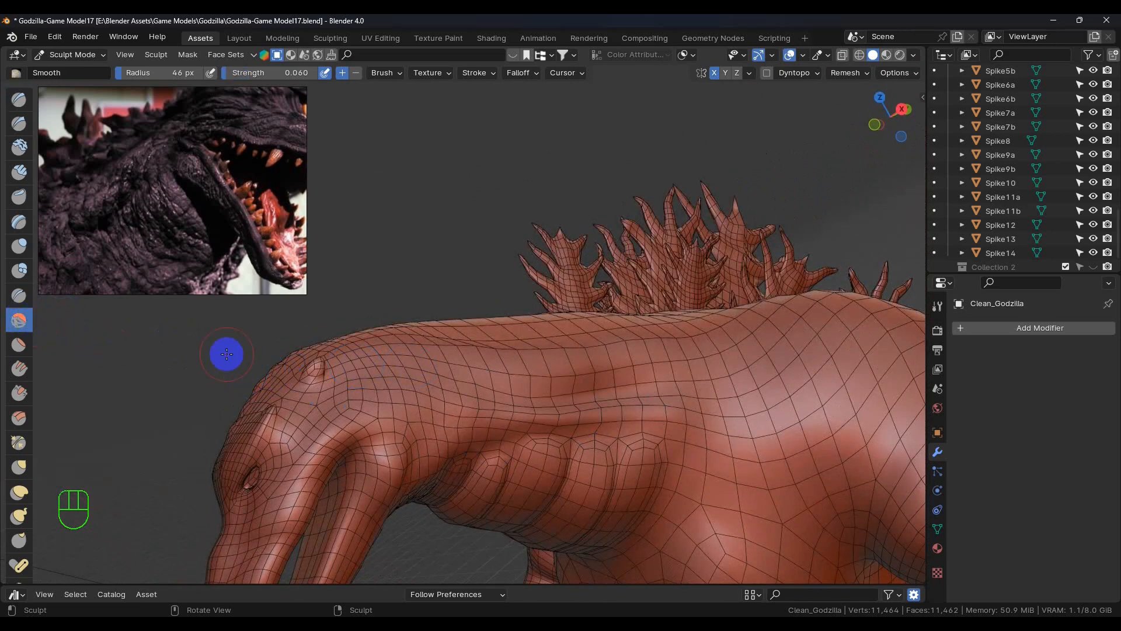
left_click_drag(431, 369, 501, 373)
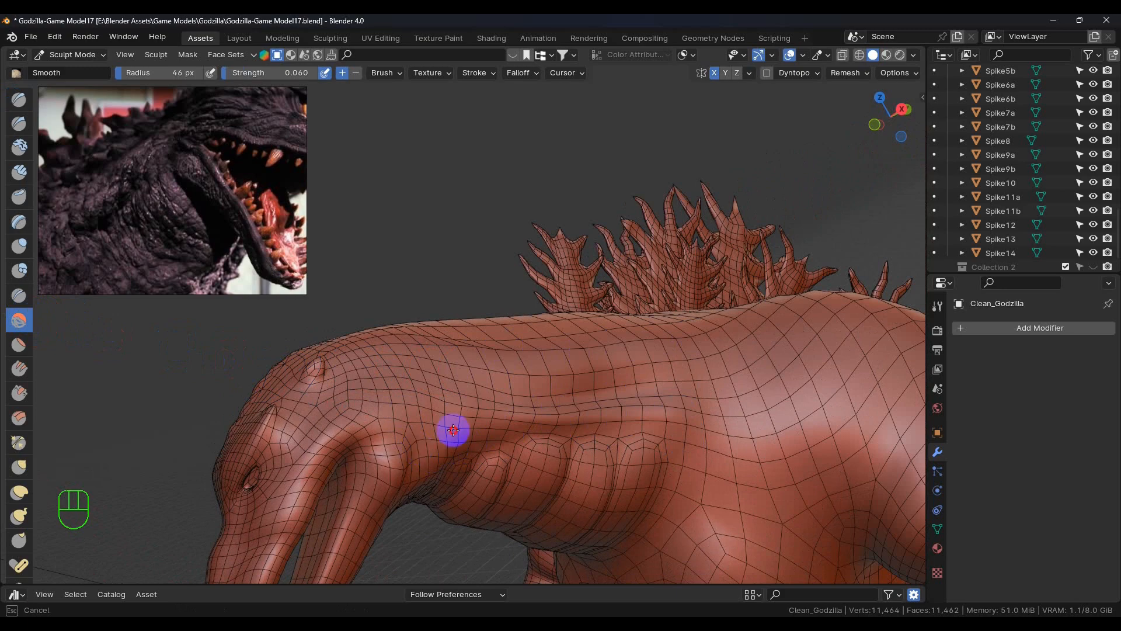
left_click_drag(736, 340, 671, 412)
mouse_move(671, 413)
middle_mouse_down()
mouse_move(697, 433)
mouse_move(676, 418)
middle_mouse_up()
mouse_move(675, 418)
left_mouse_down()
mouse_move(618, 405)
mouse_move(700, 420)
left_mouse_up()
mouse_move(701, 420)
middle_mouse_down()
mouse_move(711, 445)
mouse_move(570, 406)
middle_mouse_up()
mouse_move(569, 407)
left_mouse_down()
mouse_move(526, 405)
mouse_move(543, 403)
left_mouse_up()
mouse_move(543, 403)
middle_mouse_down()
mouse_move(568, 400)
mouse_move(584, 380)
middle_mouse_up()
mouse_move(583, 380)
left_mouse_down()
mouse_move(517, 359)
mouse_move(543, 354)
left_mouse_up()
mouse_move(543, 354)
middle_mouse_down()
mouse_move(668, 408)
mouse_move(661, 415)
mouse_move(688, 395)
mouse_move(601, 354)
middle_mouse_up()
Reframe the reference photo on the eye and mouth, and build up the brow above the eye with the Draw brush
scroll(663, 412, "up", 3)
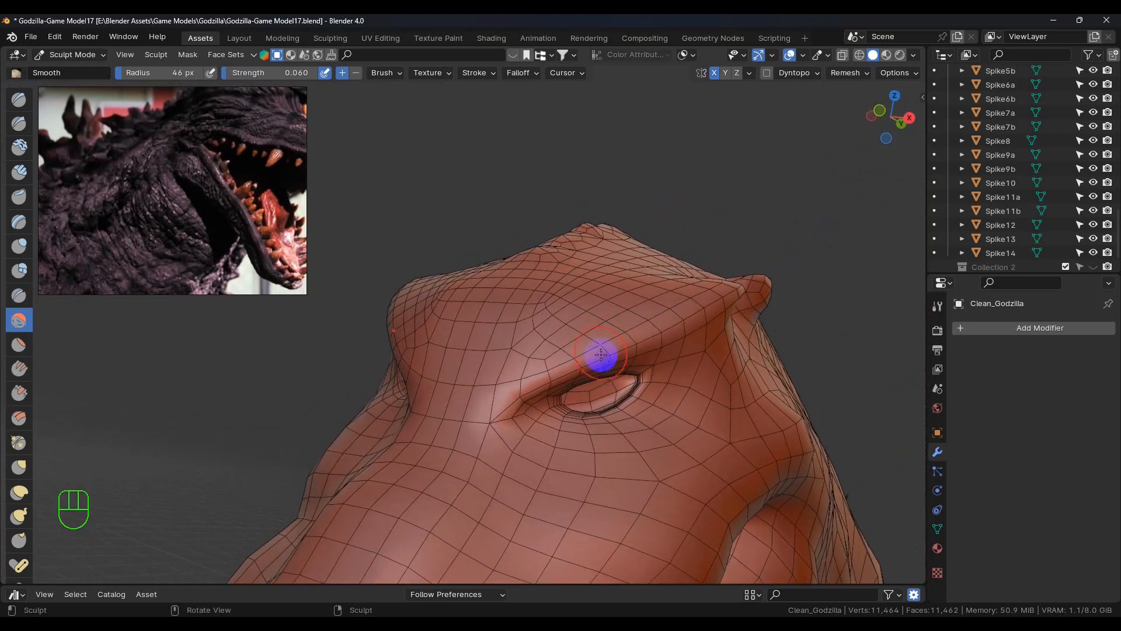
left_click(24, 100)
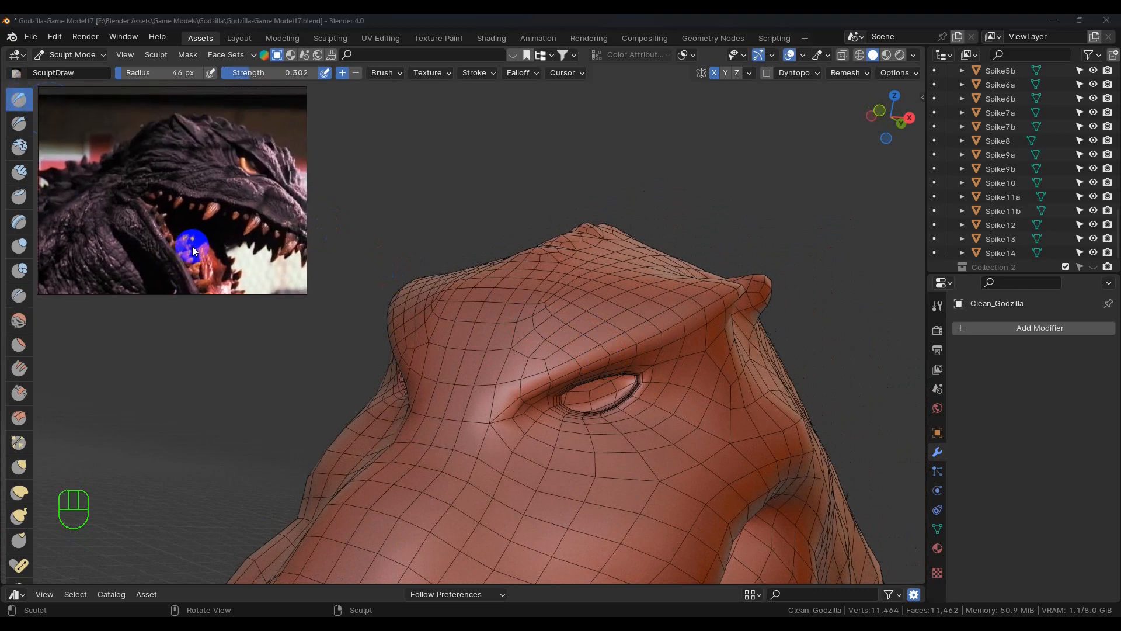
left_click_drag(591, 327, 551, 354)
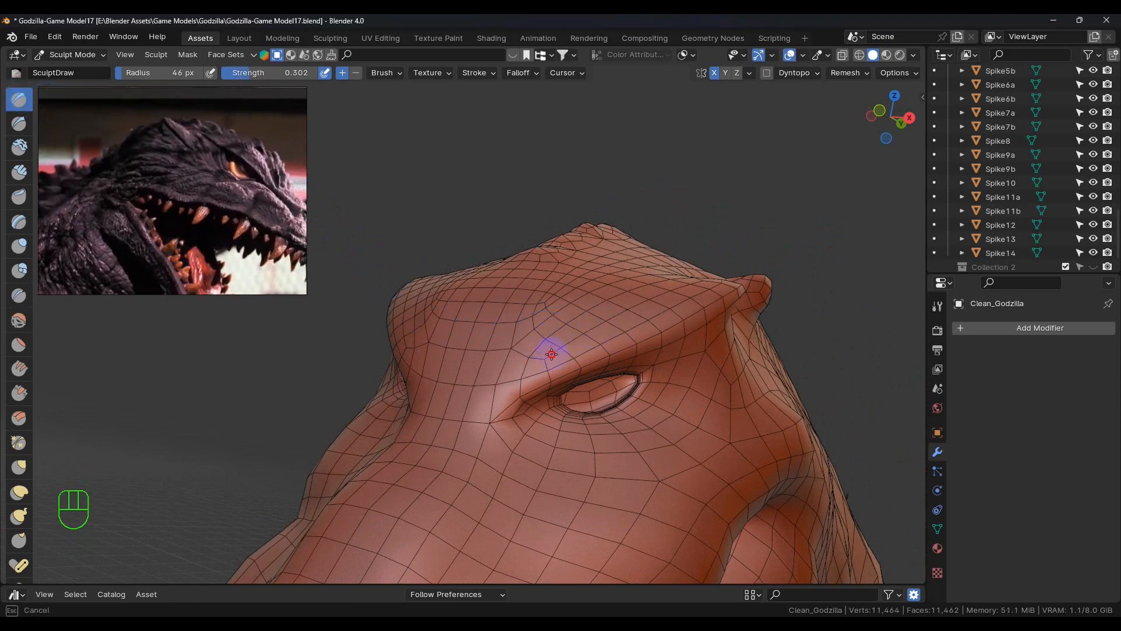
mouse_move(554, 352)
left_mouse_down()
mouse_move(615, 336)
mouse_move(598, 323)
mouse_move(650, 312)
mouse_move(669, 295)
mouse_move(596, 321)
mouse_move(638, 323)
mouse_move(566, 353)
mouse_move(594, 344)
left_mouse_up()
mouse_move(595, 345)
middle_mouse_down()
mouse_move(642, 403)
mouse_move(720, 401)
mouse_move(716, 300)
mouse_move(651, 358)
middle_mouse_up()
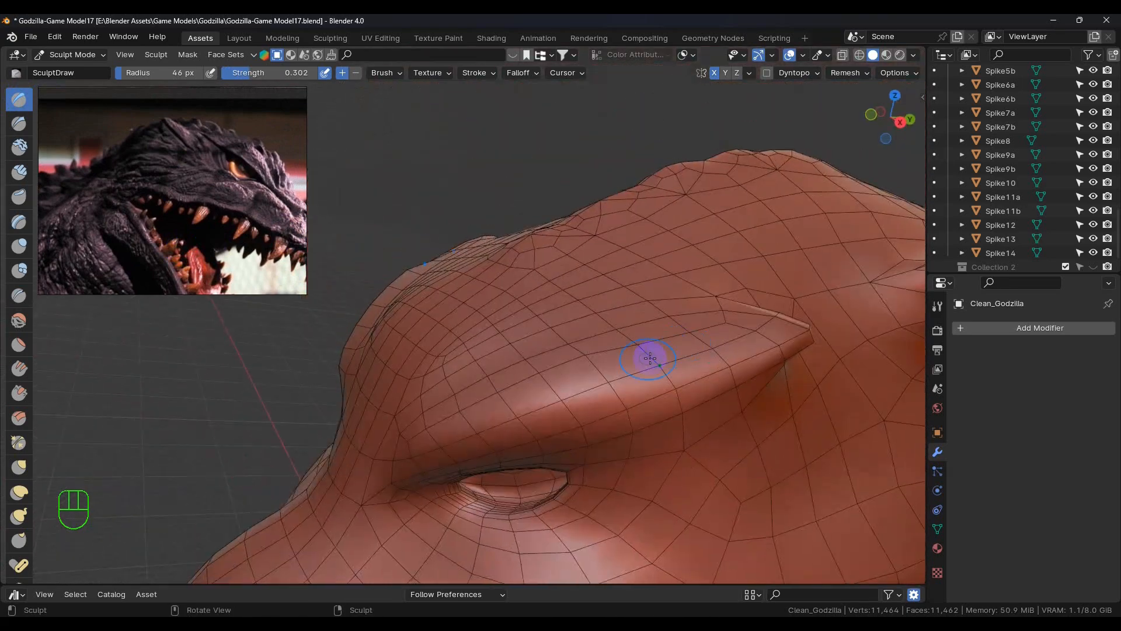
Shape the brow ridge from the inner corner of the eye back toward its pointed rear tip
mouse_move(650, 358)
left_mouse_down()
mouse_move(709, 341)
mouse_move(671, 332)
mouse_move(684, 338)
mouse_move(713, 313)
mouse_move(748, 323)
mouse_move(676, 354)
mouse_move(656, 340)
left_mouse_up()
mouse_move(656, 340)
middle_mouse_down()
mouse_move(601, 418)
mouse_move(491, 395)
mouse_move(468, 368)
middle_mouse_up()
mouse_move(467, 368)
left_mouse_down()
mouse_move(512, 360)
mouse_move(478, 372)
left_mouse_up()
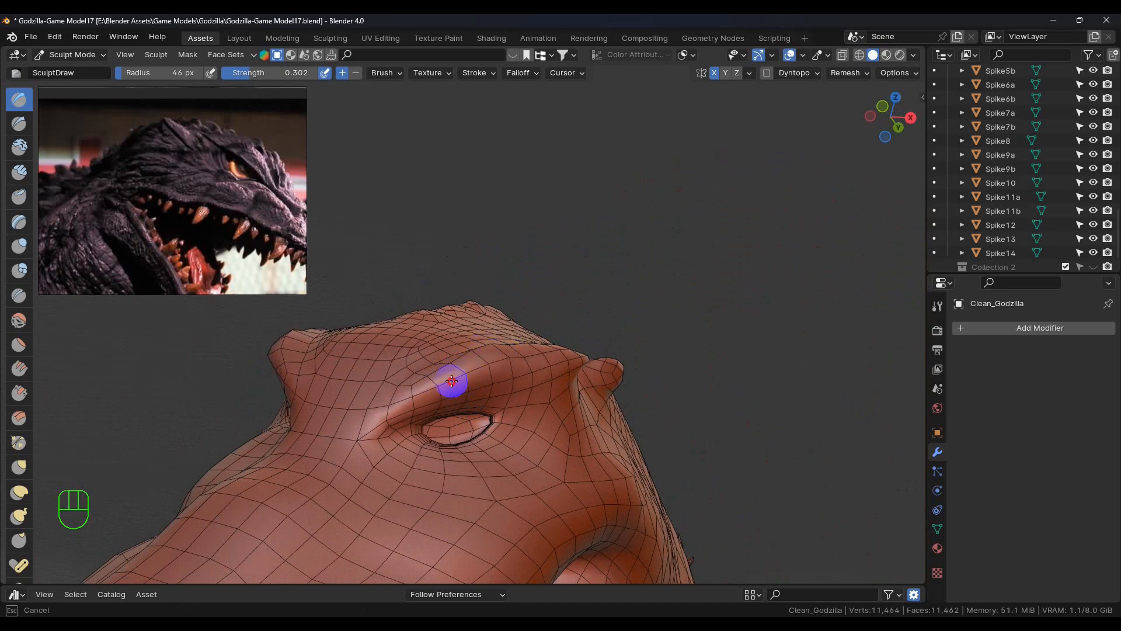
left_click_drag(420, 398, 489, 360)
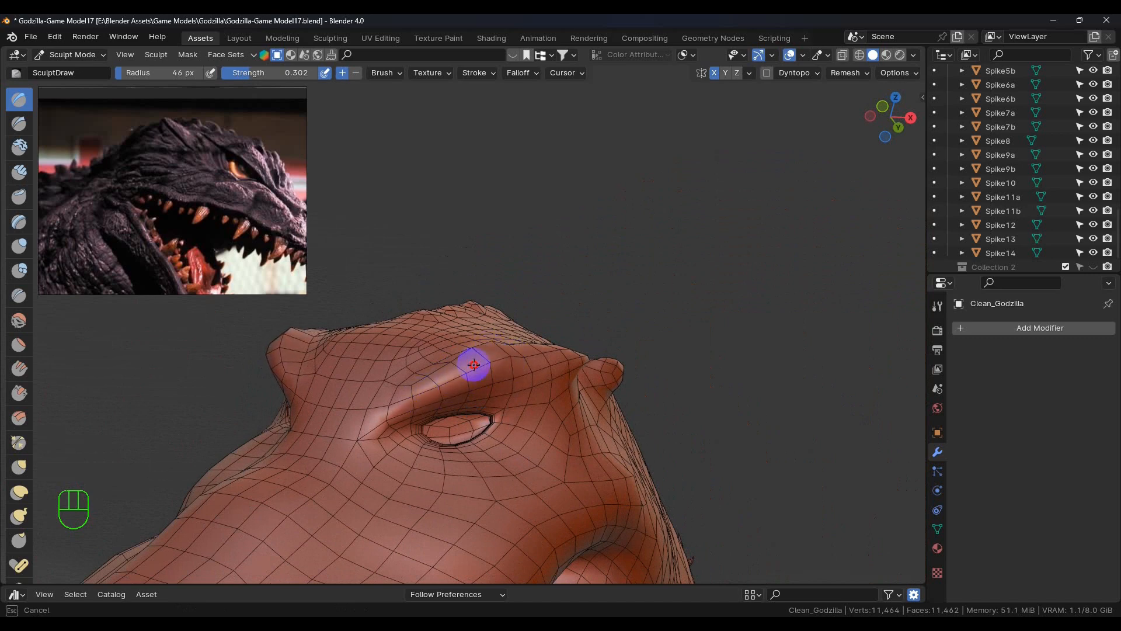
Define the forward part of the brow ridge and the forehead surface directly above it
mouse_move(438, 373)
middle_mouse_down()
mouse_move(463, 425)
mouse_move(455, 438)
mouse_move(461, 413)
mouse_move(607, 319)
middle_mouse_up()
scroll(475, 393, "up", 5)
mouse_move(607, 319)
left_mouse_down()
mouse_move(640, 265)
mouse_move(558, 299)
left_mouse_up()
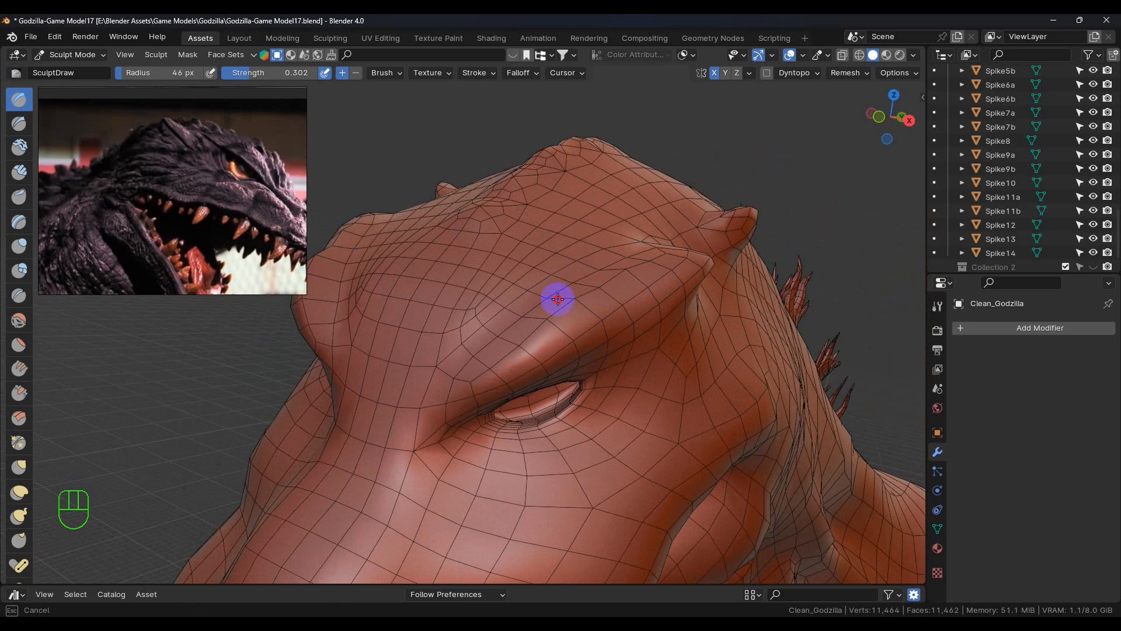
left_click_drag(481, 350, 482, 352)
mouse_move(482, 352)
middle_mouse_down()
mouse_move(513, 418)
mouse_move(502, 383)
middle_mouse_up()
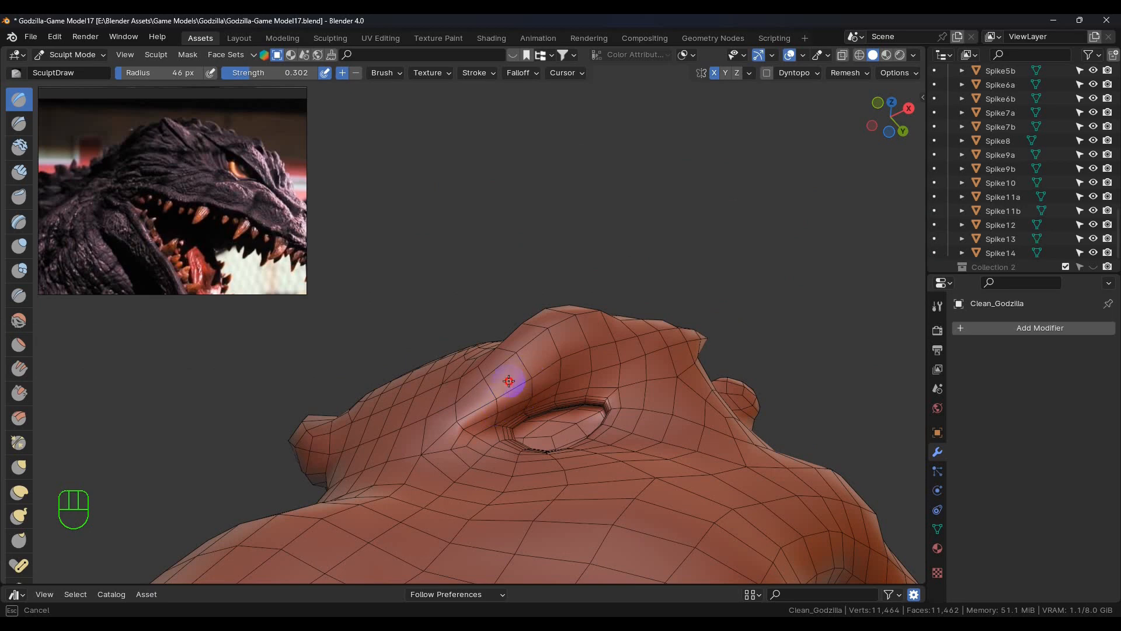
mouse_move(499, 390)
middle_mouse_down()
mouse_move(493, 433)
mouse_move(446, 480)
mouse_move(451, 465)
mouse_move(500, 453)
mouse_move(493, 353)
mouse_move(521, 385)
middle_mouse_up()
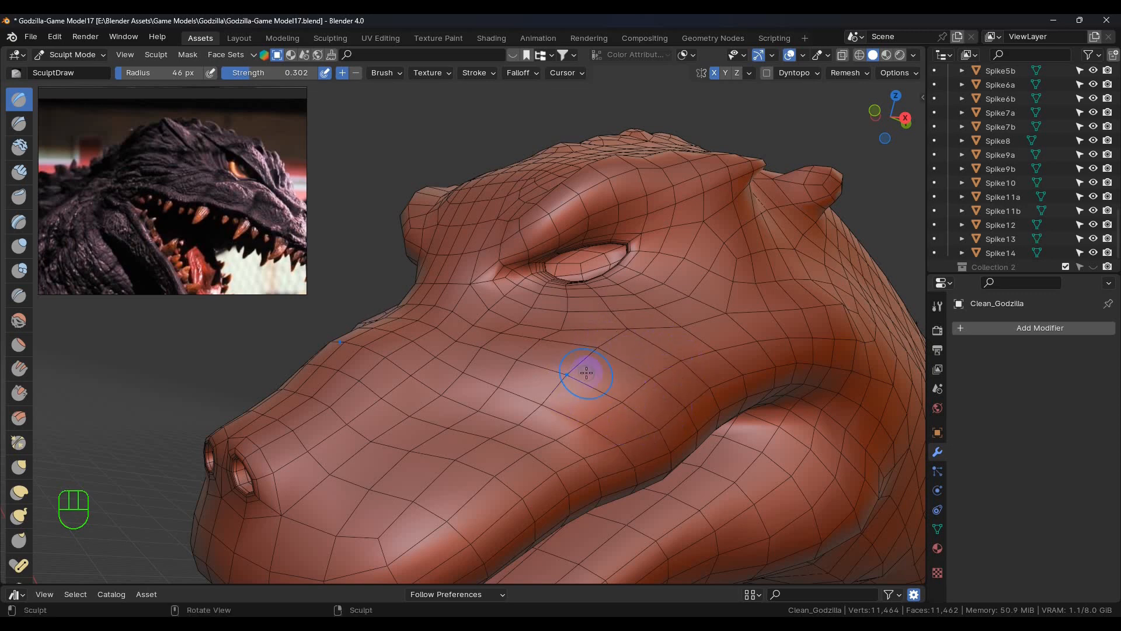
Sculpt the cheek below the eye down to the upper lip near the rear of the mouth
scroll(559, 409, "down", 6)
middle_click_drag(558, 418, 559, 410)
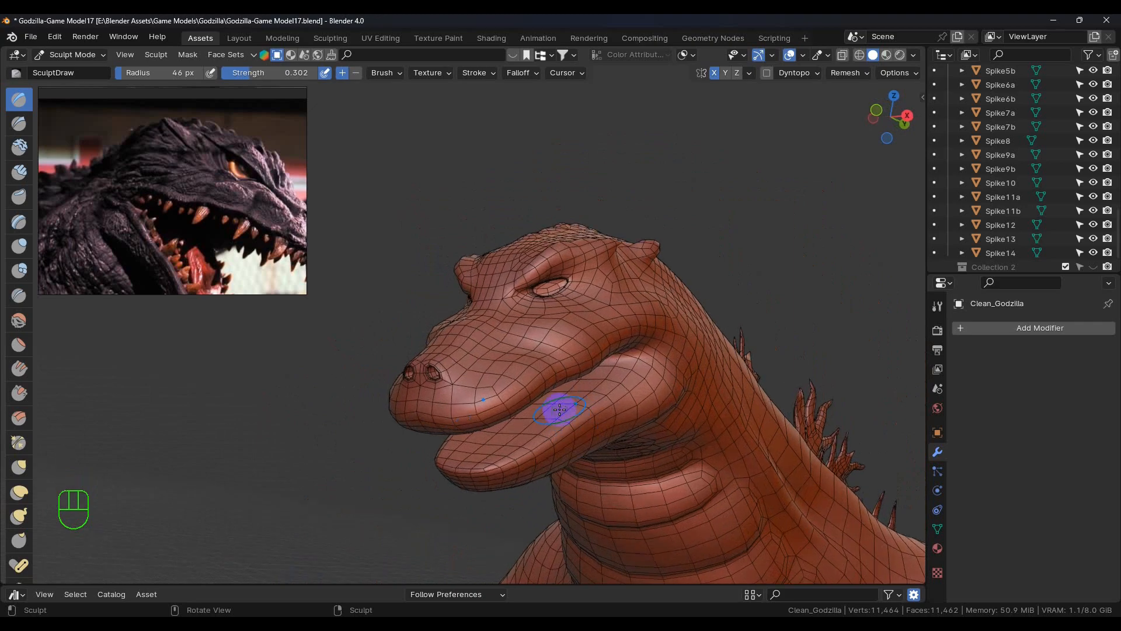
scroll(559, 410, "up", 6)
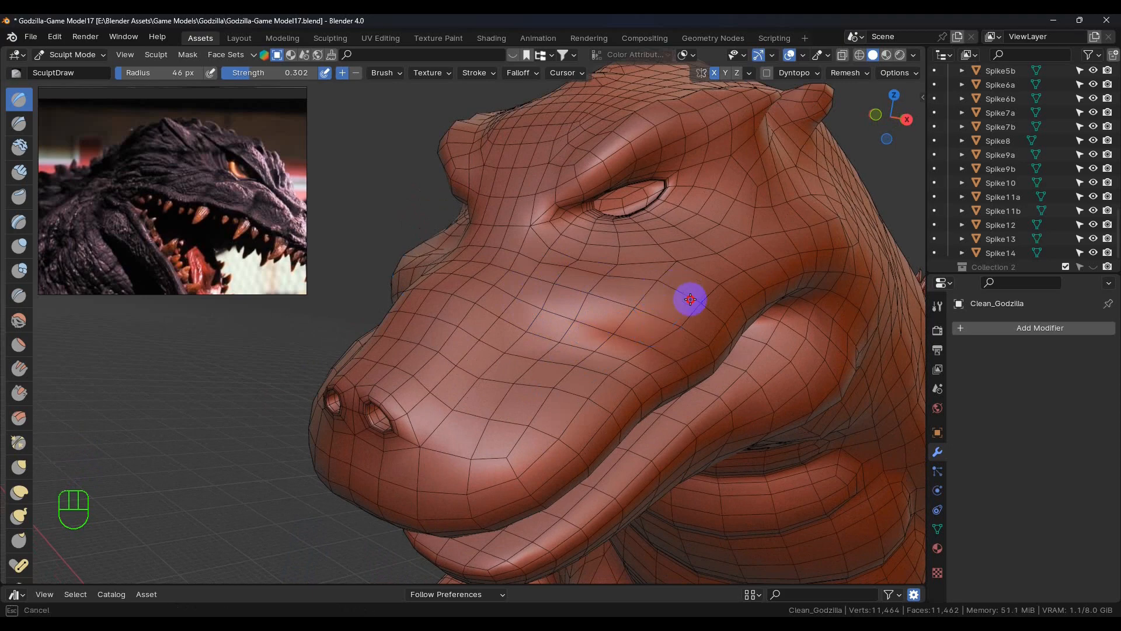
left_click_drag(707, 299, 729, 324)
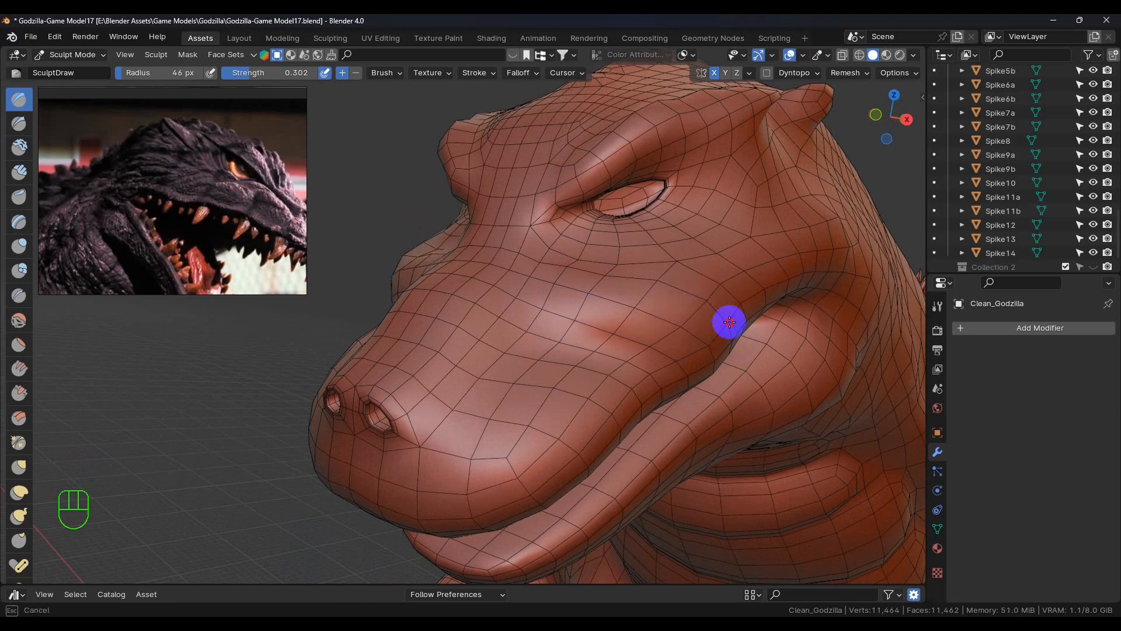
Reframe the reference photo to show the whole snout, and shape the upper snout behind the nostrils
mouse_move(690, 367)
middle_mouse_down()
mouse_move(664, 405)
mouse_move(358, 251)
middle_mouse_up()
scroll(237, 228, "up", 3)
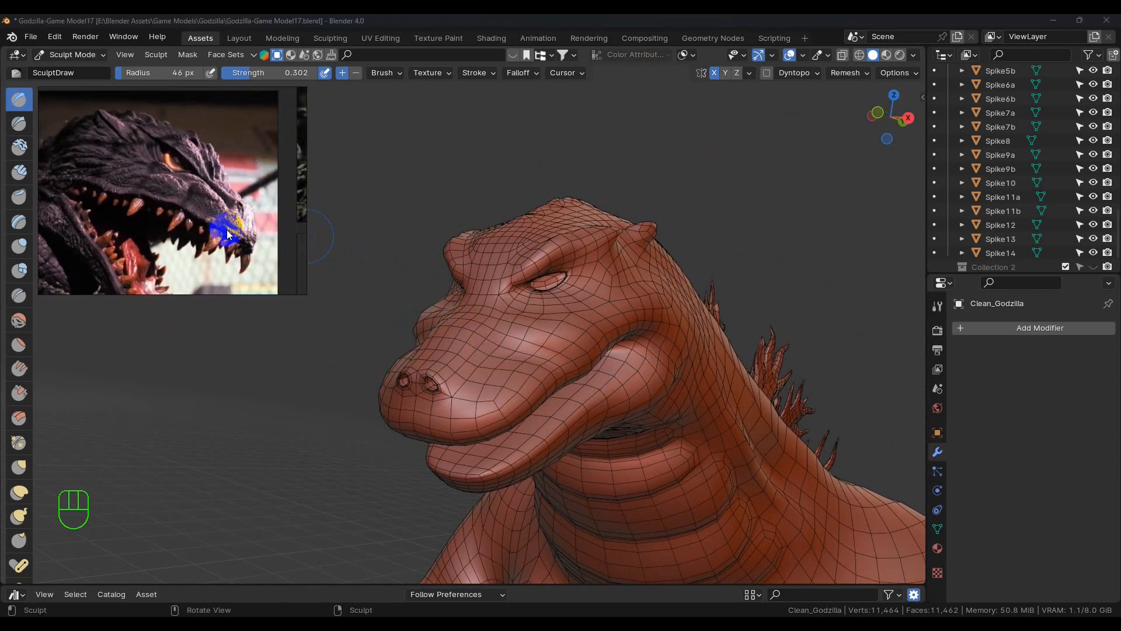
mouse_move(484, 388)
left_mouse_down()
mouse_move(481, 367)
mouse_move(528, 363)
mouse_move(496, 395)
mouse_move(501, 360)
mouse_move(533, 375)
mouse_move(474, 356)
left_mouse_up()
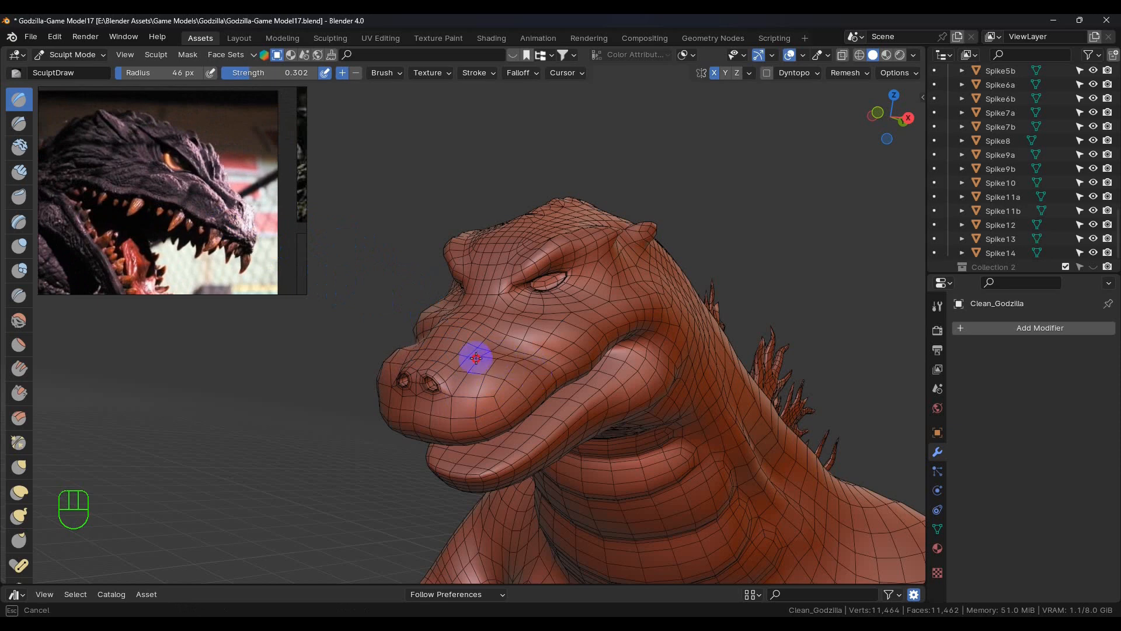
left_click_drag(503, 392, 499, 409)
scroll(500, 422, "up", 6)
middle_click_drag(500, 423, 563, 385)
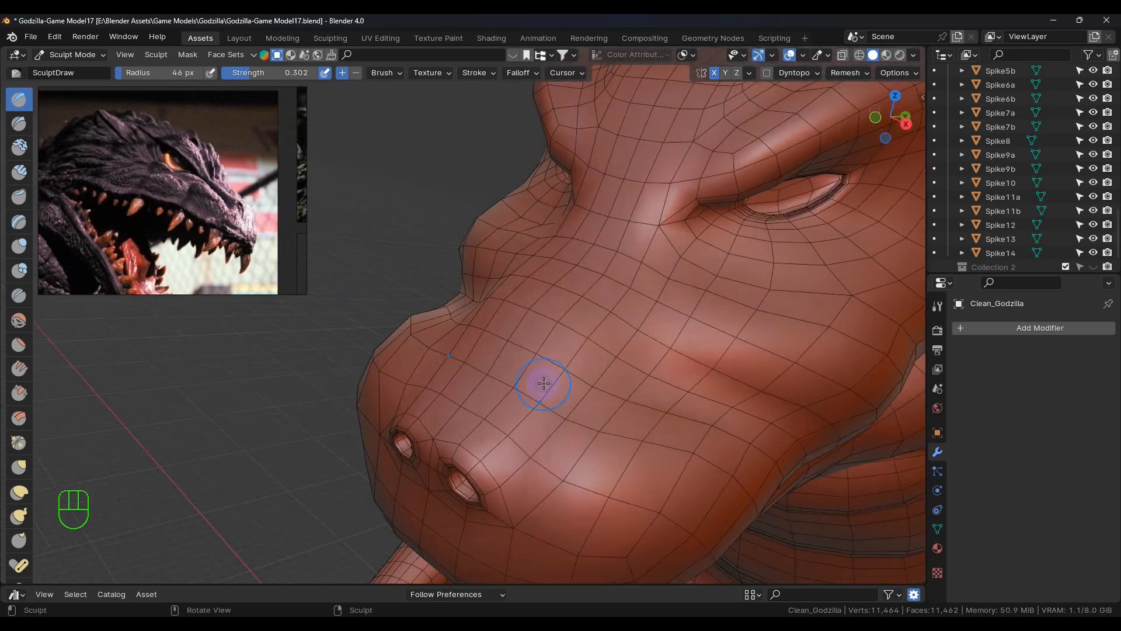
Raise a ridge along the upper edge of the snout from the nostril back toward the eye
left_click_drag(513, 403, 484, 408)
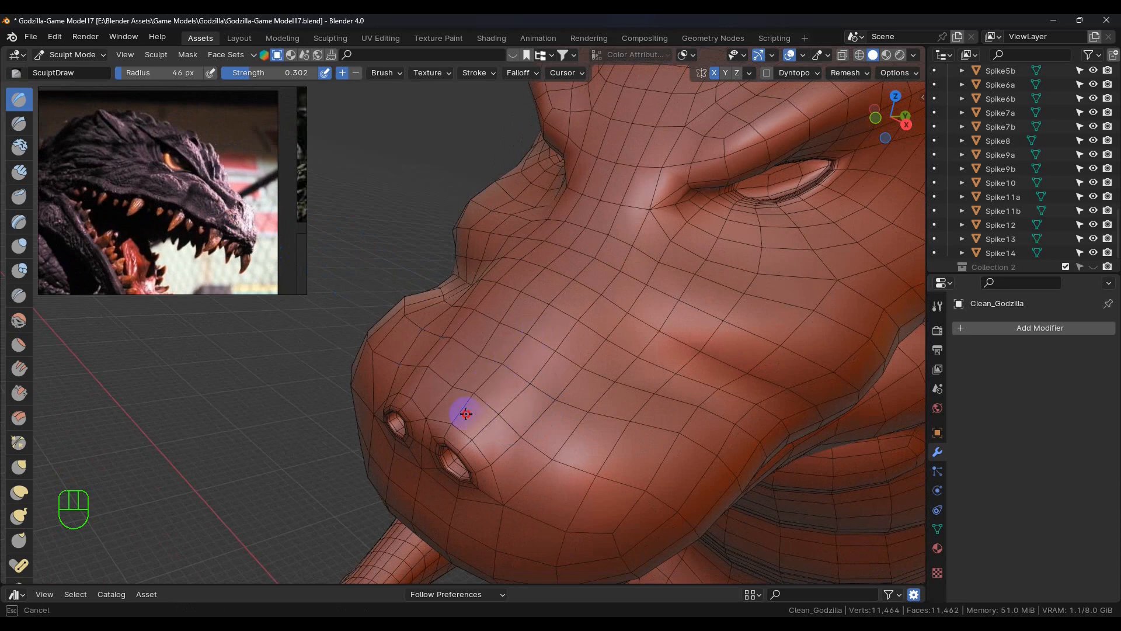
left_click_drag(454, 424, 457, 413)
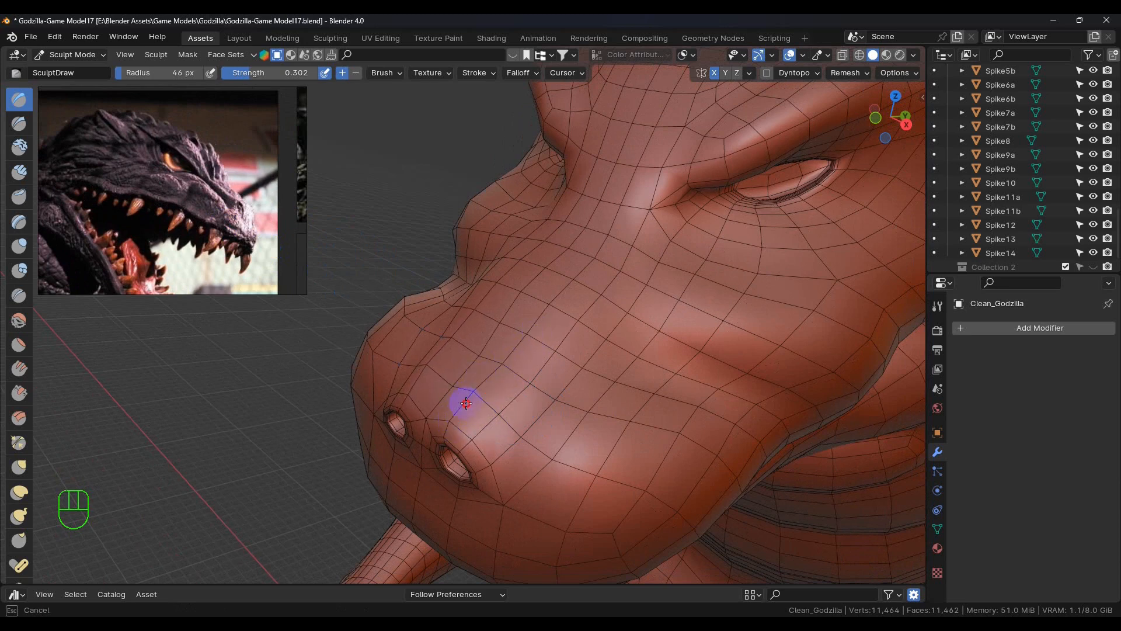
mouse_move(545, 314)
left_mouse_down()
mouse_move(594, 254)
mouse_move(509, 356)
left_mouse_up()
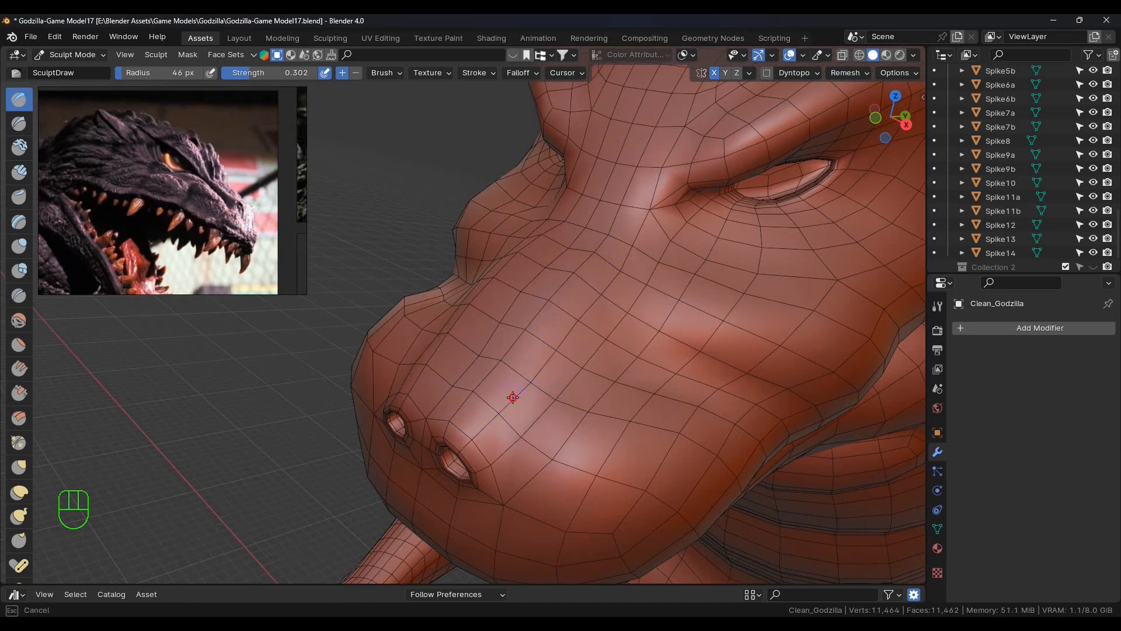
mouse_move(566, 336)
left_mouse_down()
mouse_move(612, 279)
mouse_move(631, 226)
mouse_move(621, 205)
mouse_move(610, 245)
left_mouse_up()
Continue the snout ridge past the inner corner of the eye and blend it into the brow
middle_click_drag(607, 250, 654, 247)
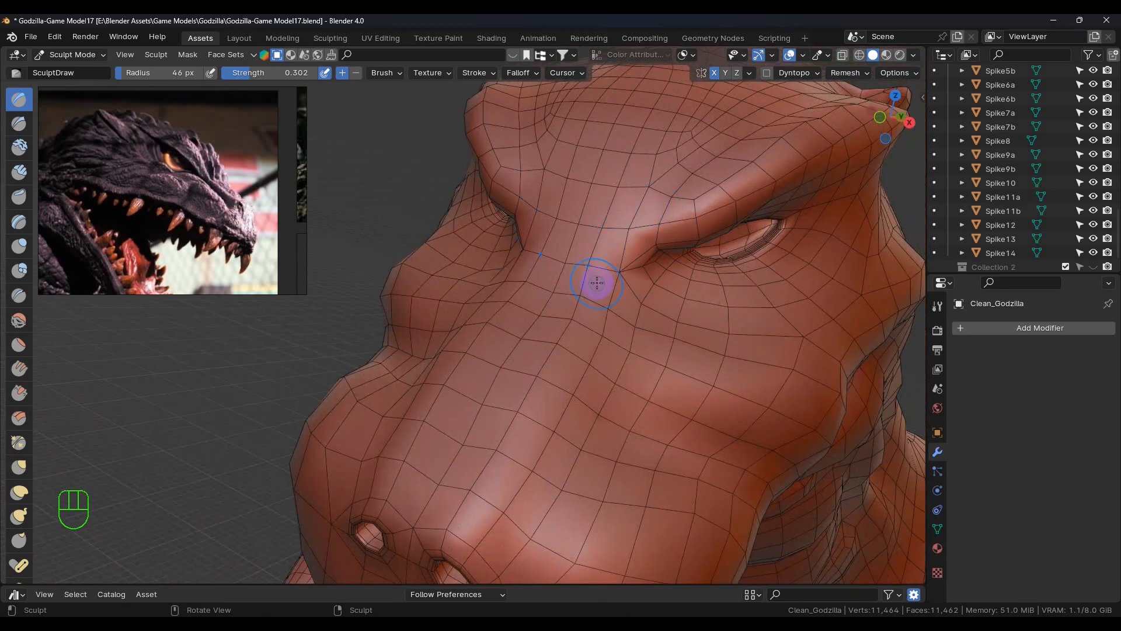
left_click_drag(603, 289, 586, 287)
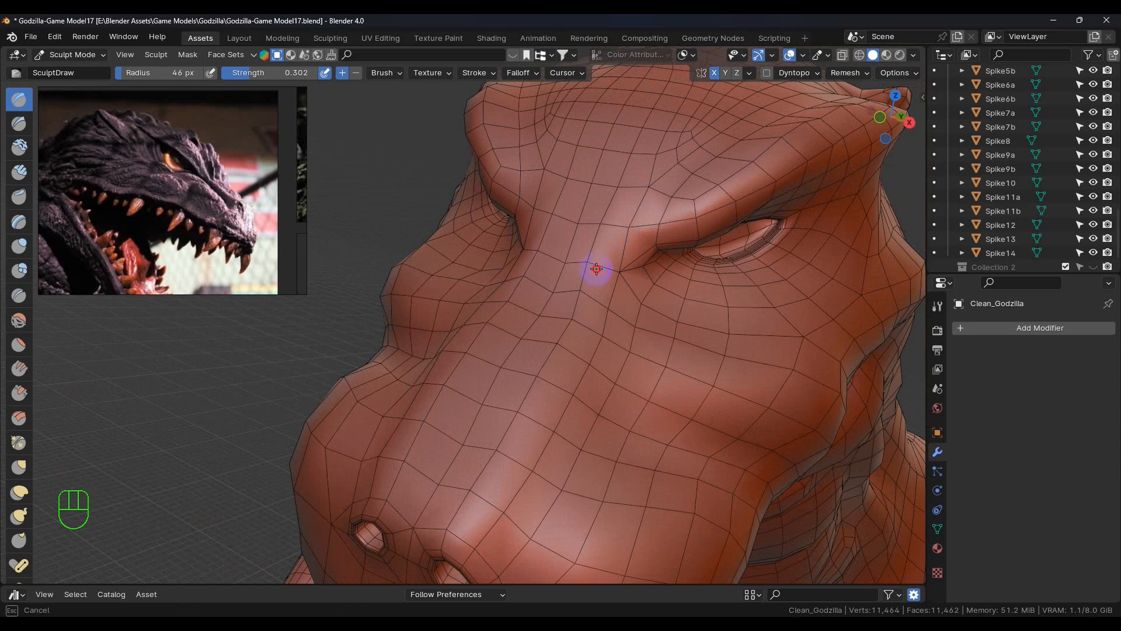
mouse_move(578, 307)
left_mouse_down()
mouse_move(608, 306)
mouse_move(586, 298)
left_mouse_up()
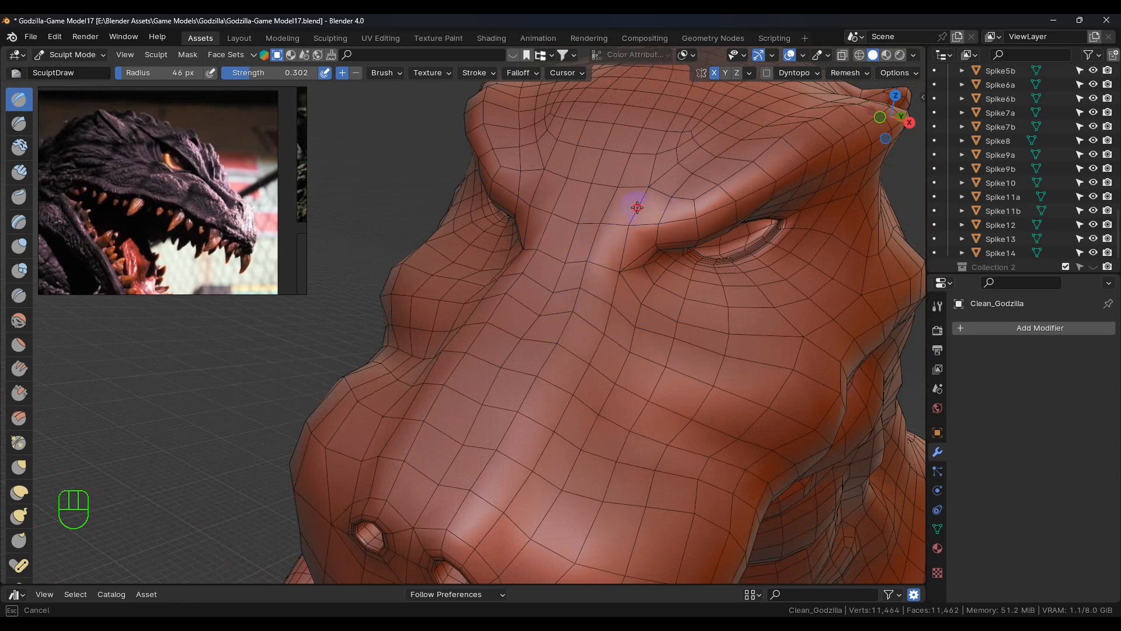
left_click_drag(629, 233, 608, 263)
mouse_move(608, 263)
middle_mouse_down()
mouse_move(580, 310)
mouse_move(611, 313)
middle_mouse_up()
Sculpt the forehead between the brows and up toward the crown of the head
scroll(611, 313, "down", 3)
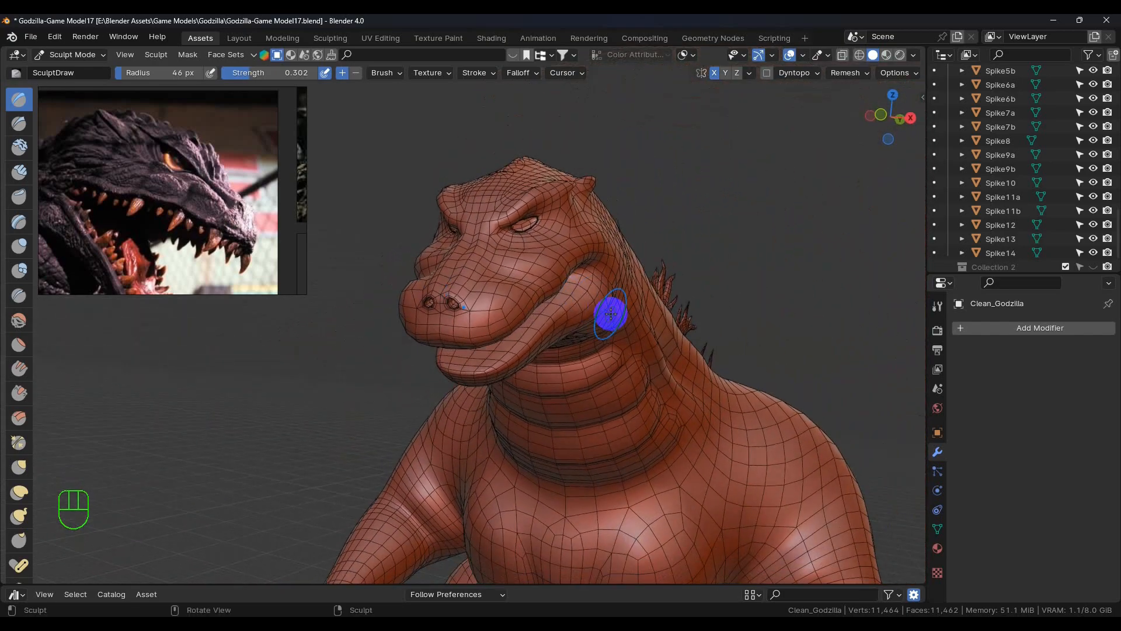
scroll(557, 306, "up", 5)
mouse_move(544, 165)
left_mouse_down()
mouse_move(525, 167)
mouse_move(553, 118)
mouse_move(510, 190)
mouse_move(551, 198)
mouse_move(553, 218)
mouse_move(536, 211)
mouse_move(555, 181)
left_mouse_up()
mouse_move(556, 181)
middle_mouse_down()
mouse_move(588, 305)
mouse_move(603, 305)
mouse_move(580, 315)
mouse_move(576, 305)
mouse_move(583, 315)
mouse_move(629, 311)
mouse_move(661, 278)
mouse_move(653, 257)
mouse_move(585, 253)
mouse_move(586, 278)
mouse_move(582, 269)
middle_mouse_up()
left_click_drag(508, 317, 505, 314)
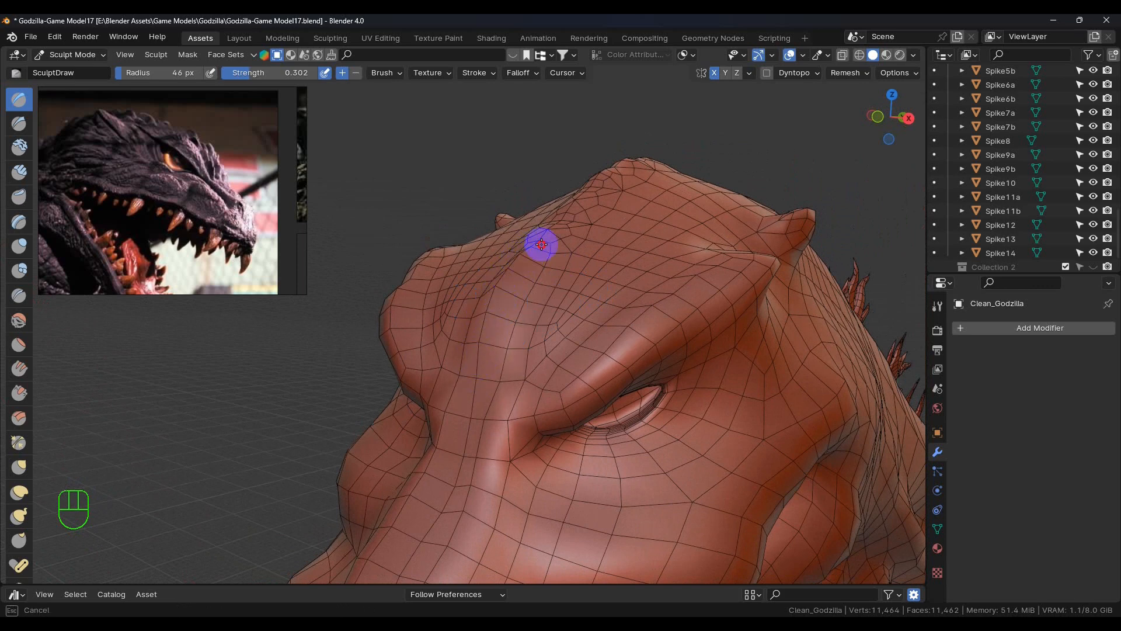
mouse_move(501, 291)
middle_mouse_down()
mouse_move(536, 333)
mouse_move(565, 333)
mouse_move(562, 346)
mouse_move(572, 318)
mouse_move(553, 283)
mouse_move(631, 271)
mouse_move(658, 286)
mouse_move(661, 270)
mouse_move(619, 285)
mouse_move(534, 288)
mouse_move(509, 274)
middle_mouse_up()
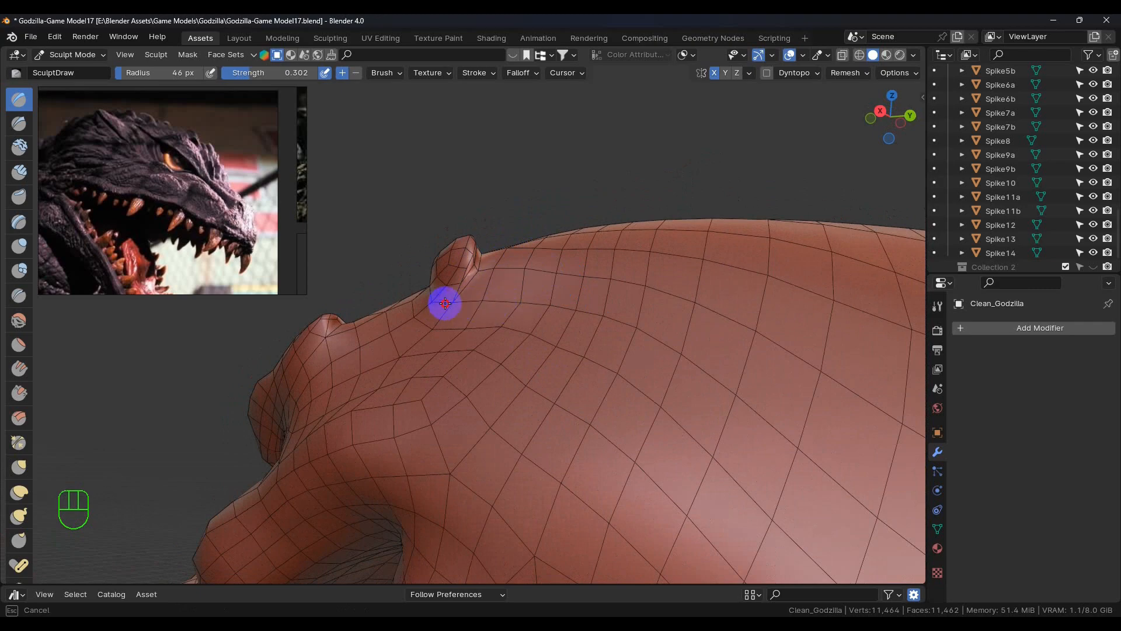
Sculpt the head around the small rear horn, and smooth the snout and brow with the Smooth brush
mouse_move(522, 279)
middle_mouse_down()
mouse_move(590, 358)
mouse_move(633, 375)
mouse_move(517, 319)
middle_mouse_up()
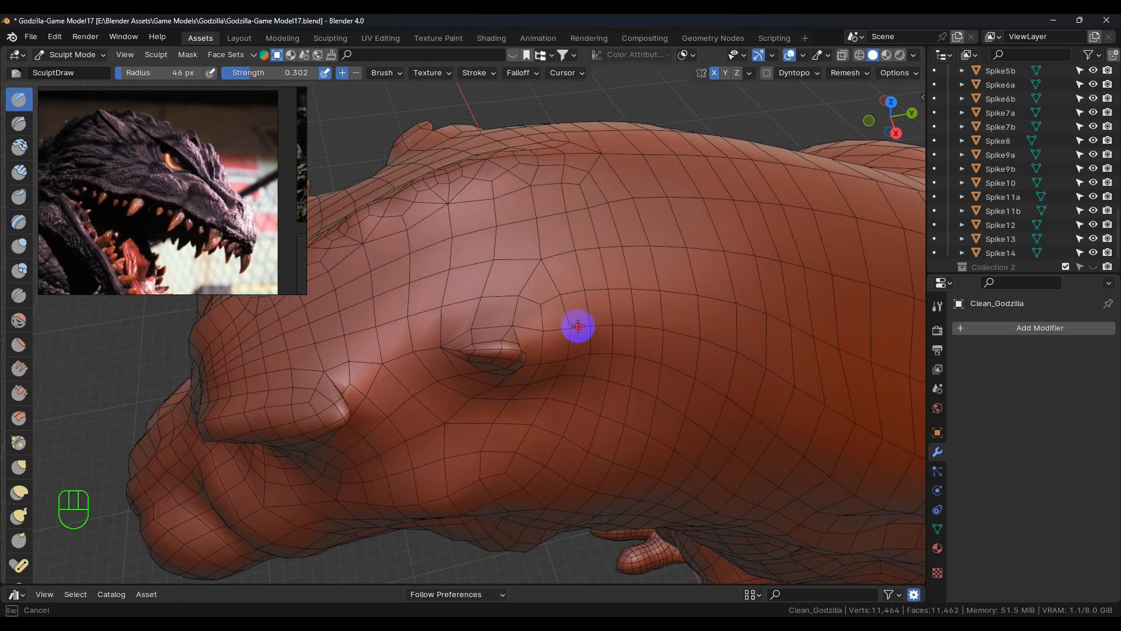
middle_click_drag(545, 382, 530, 396)
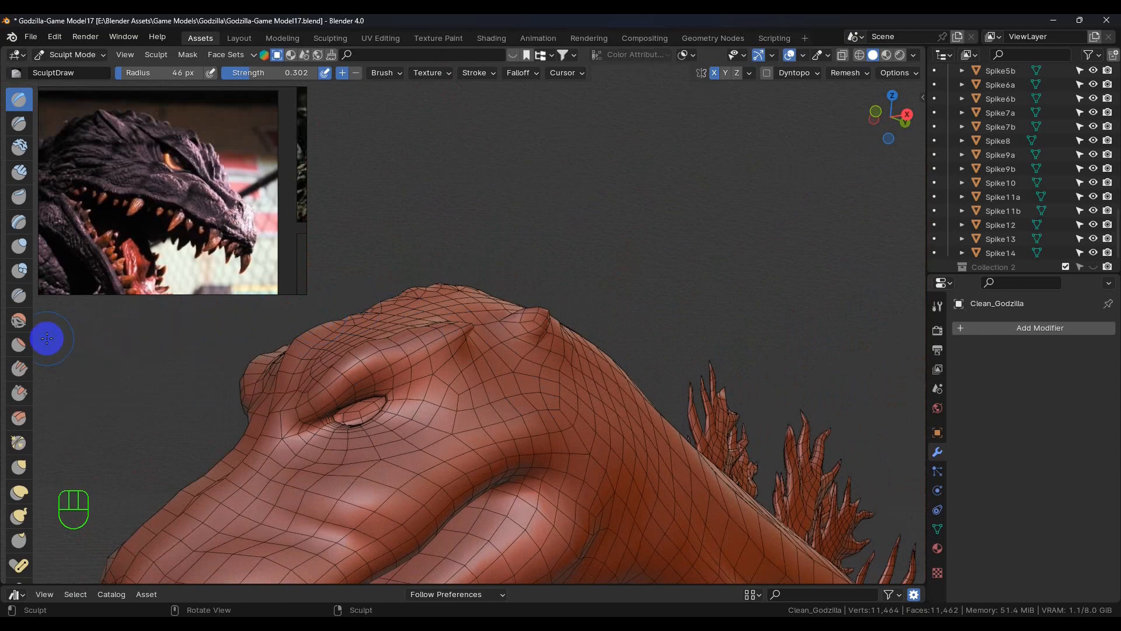
left_click(19, 320)
mouse_move(401, 345)
middle_mouse_down()
mouse_move(576, 356)
mouse_move(513, 393)
mouse_move(520, 418)
mouse_move(482, 412)
mouse_move(375, 431)
middle_mouse_up()
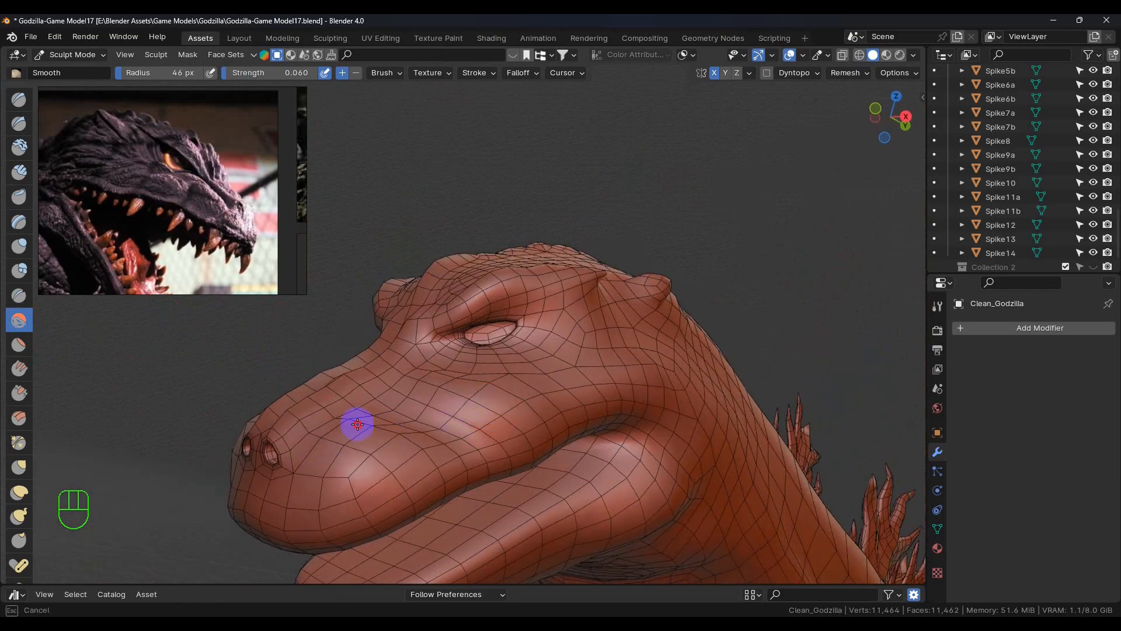
middle_click_drag(400, 332, 482, 333)
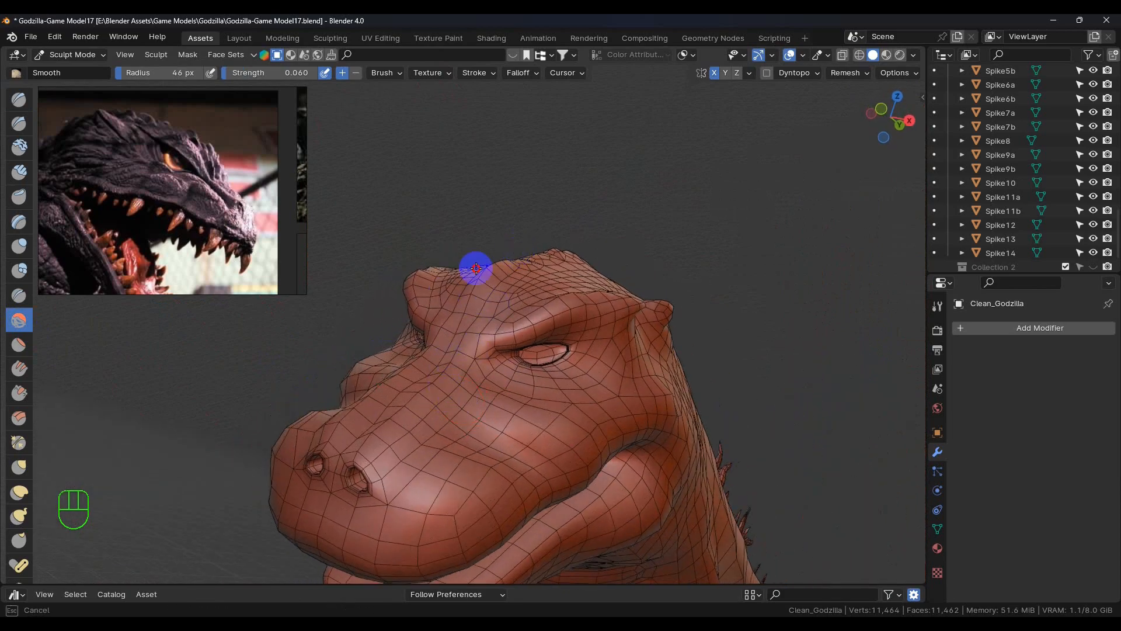
mouse_move(473, 380)
middle_mouse_down()
mouse_move(516, 449)
mouse_move(338, 458)
mouse_move(641, 408)
mouse_move(601, 421)
mouse_move(591, 359)
middle_mouse_up()
Build up the temple between the brow tip, the rear horn and the corner of the mouth
left_click(17, 98)
left_click_drag(576, 288, 578, 266)
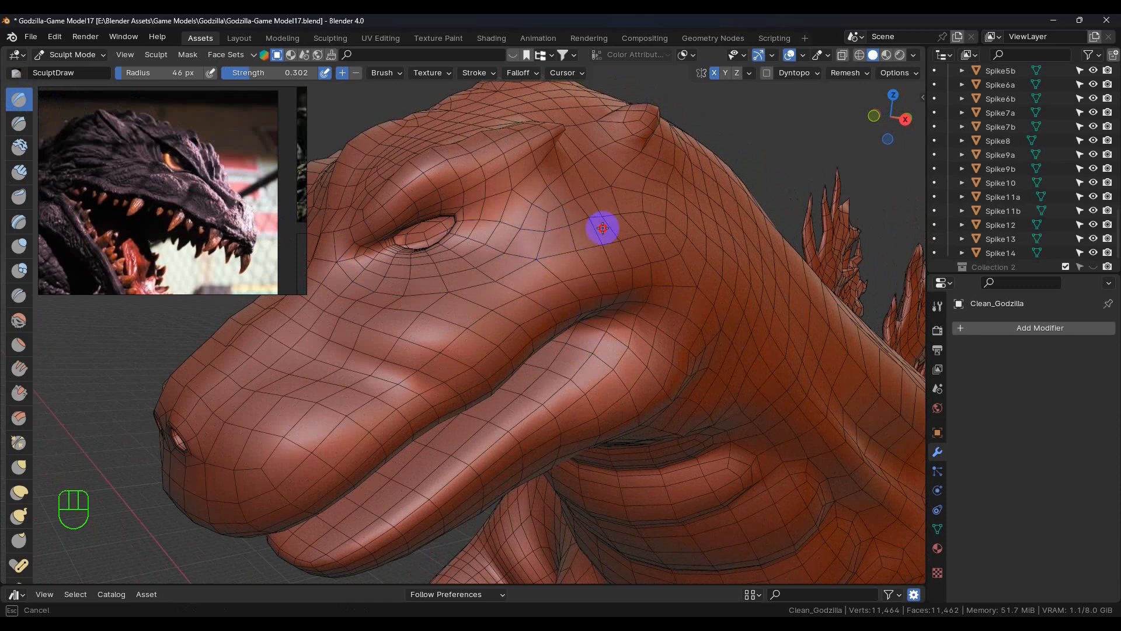
middle_click_drag(595, 258, 473, 285)
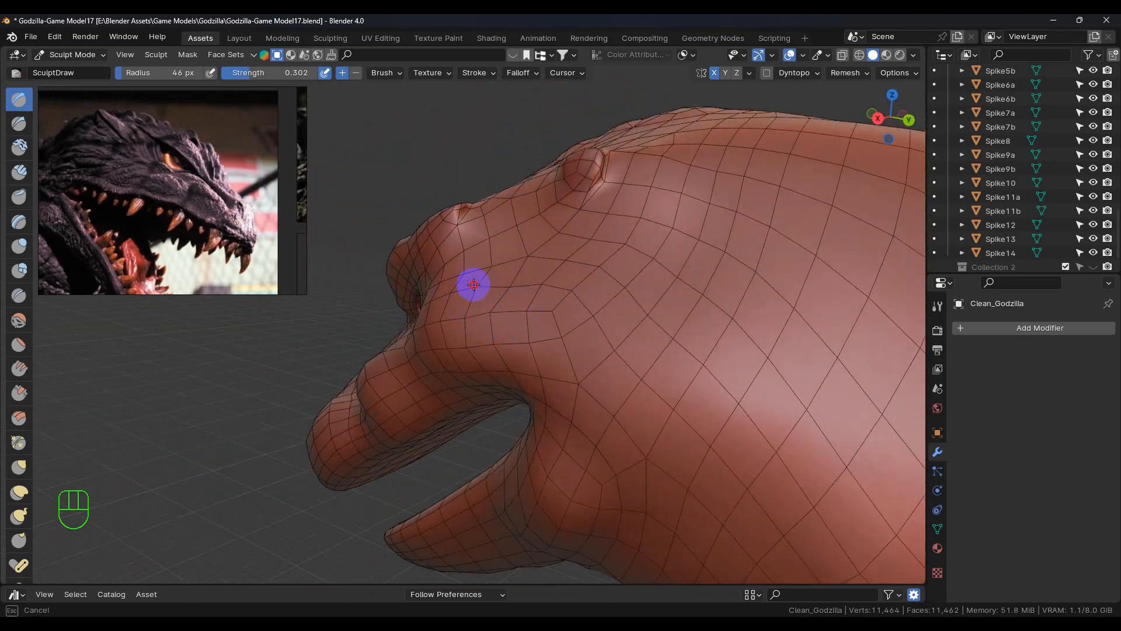
mouse_move(503, 282)
left_mouse_down()
mouse_move(516, 301)
mouse_move(501, 285)
left_mouse_up()
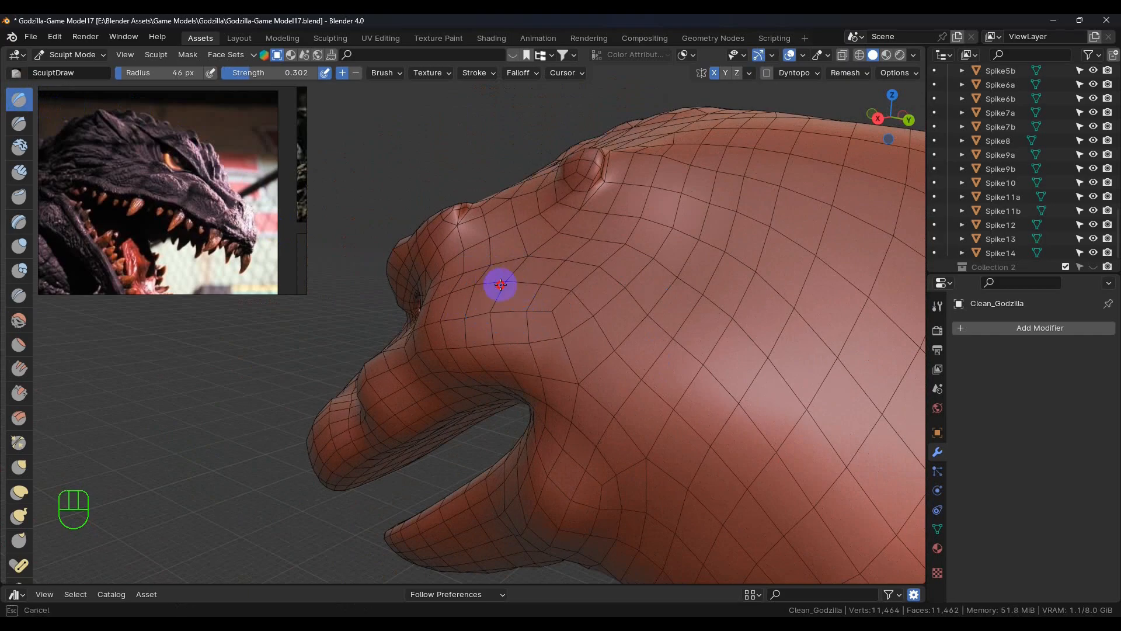
mouse_move(496, 285)
middle_mouse_down()
mouse_move(480, 348)
mouse_move(566, 338)
mouse_move(566, 353)
mouse_move(555, 280)
mouse_move(549, 297)
mouse_move(578, 285)
middle_mouse_up()
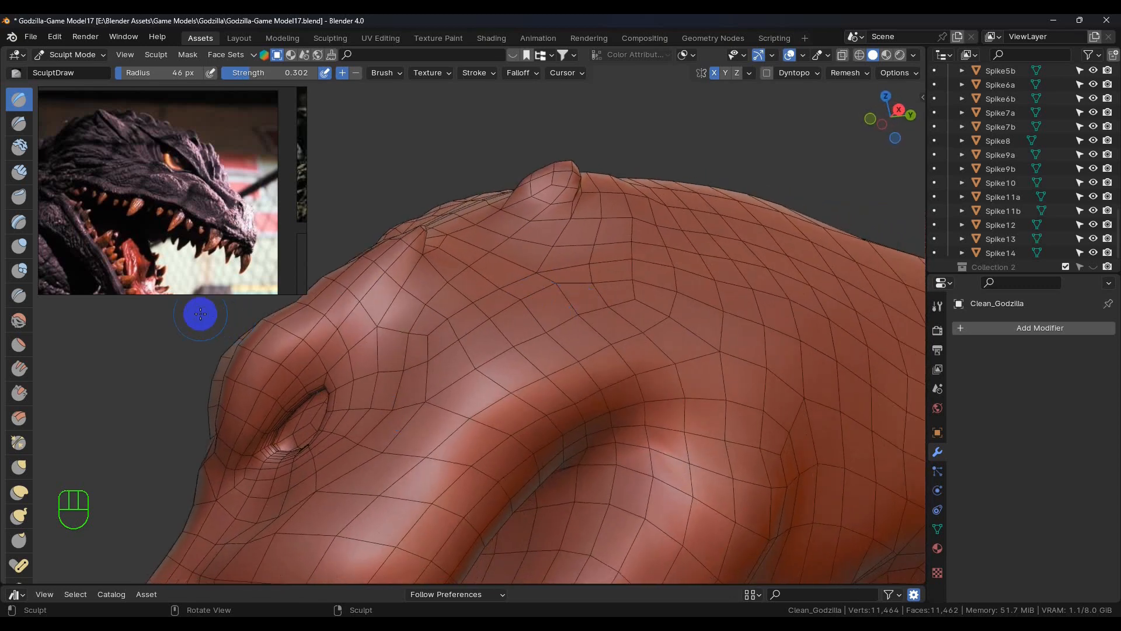
Smooth the temple behind the eye and below the rear horn
left_click(19, 320)
middle_click_drag(479, 321, 541, 317)
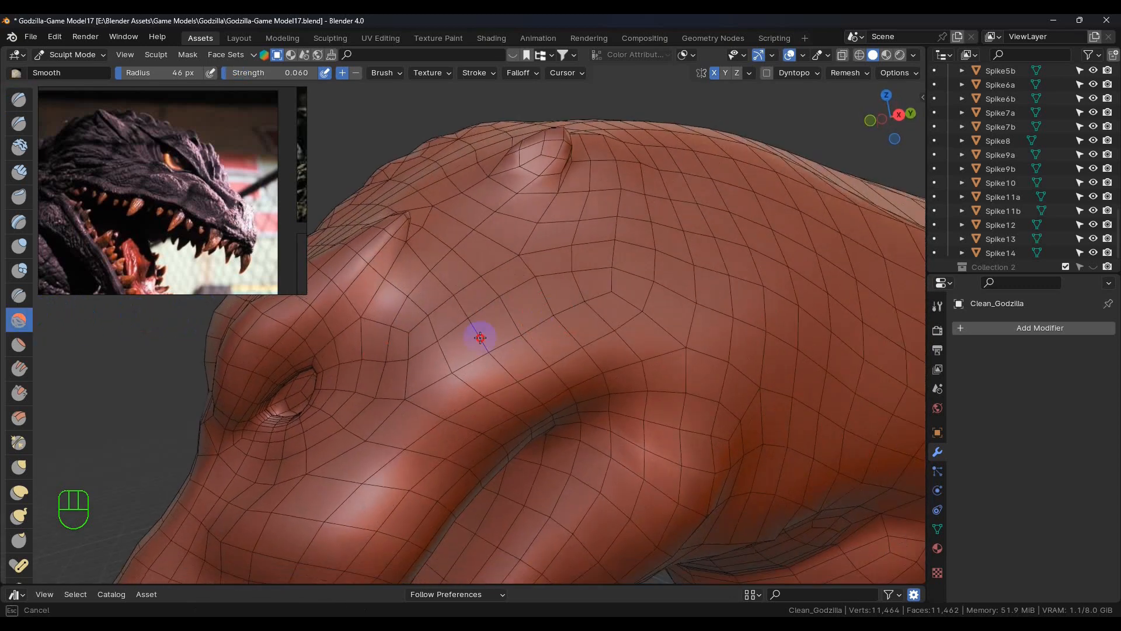
middle_click_drag(526, 233, 570, 295)
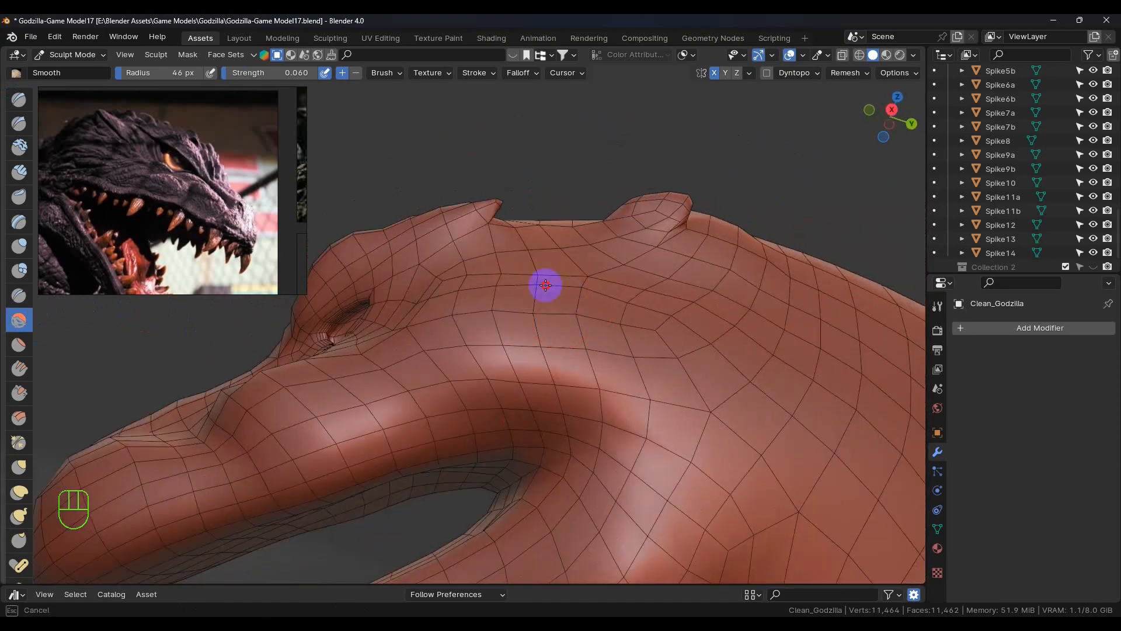
middle_click_drag(598, 328, 655, 351)
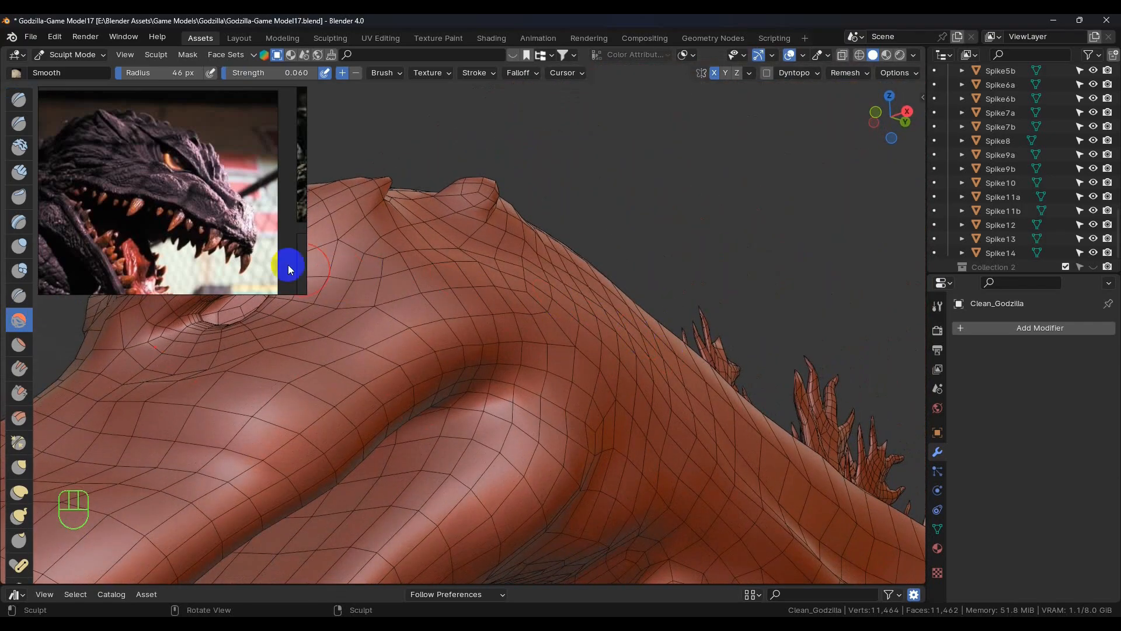
Sculpt a raised muscle form below the rear horn with the Draw brush and blend it into the temple
left_click(20, 100)
scroll(456, 295, "up", 1)
middle_click_drag(456, 295, 511, 281)
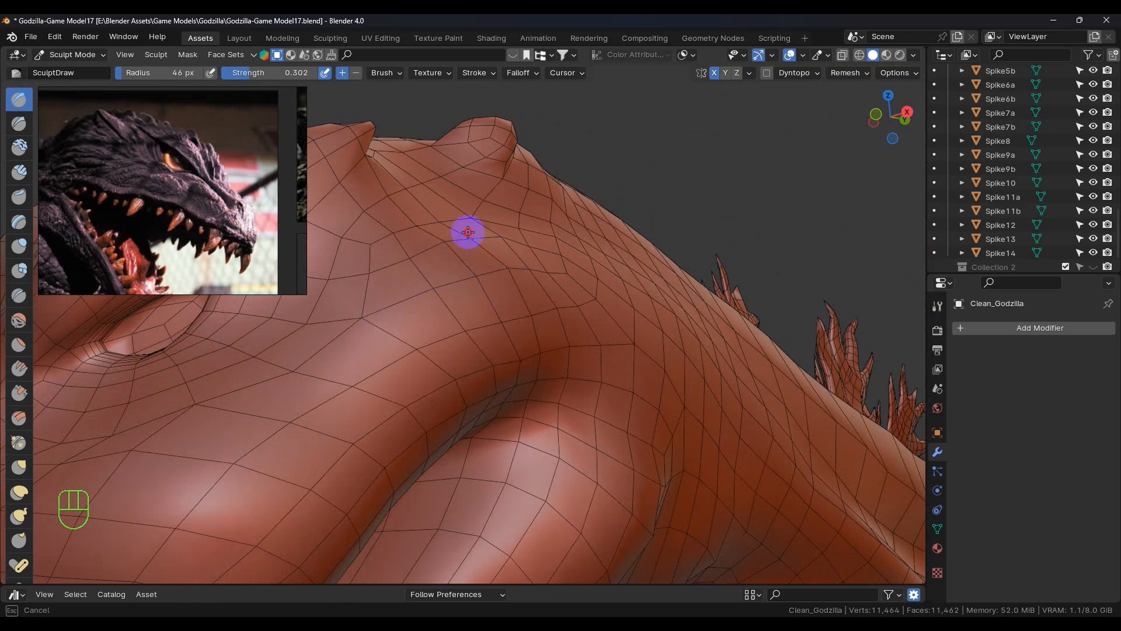
mouse_move(494, 250)
middle_mouse_down()
mouse_move(521, 318)
mouse_move(504, 270)
mouse_move(571, 295)
mouse_move(531, 330)
mouse_move(563, 328)
mouse_move(258, 398)
middle_mouse_up()
mouse_move(479, 324)
left_mouse_down()
mouse_move(533, 318)
mouse_move(549, 300)
mouse_move(511, 268)
mouse_move(547, 254)
mouse_move(527, 209)
mouse_move(543, 206)
left_mouse_up()
left_click_drag(527, 229, 534, 257)
mouse_move(585, 320)
middle_mouse_down()
mouse_move(570, 327)
mouse_move(629, 303)
mouse_move(613, 281)
middle_mouse_up()
left_click_drag(594, 256, 596, 259)
Adjust the shape of the temple behind the eye with the Grab brush
mouse_move(621, 281)
middle_mouse_down()
mouse_move(631, 303)
mouse_move(572, 313)
middle_mouse_up()
scroll(589, 306, "up", 2)
left_click_drag(584, 278, 584, 278)
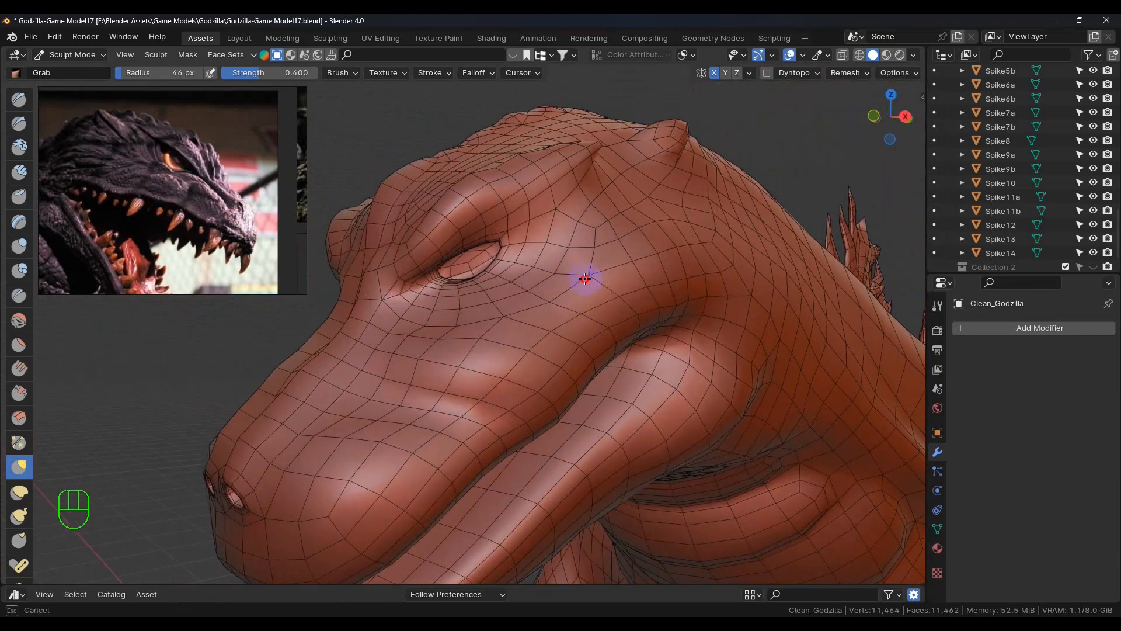
middle_click_drag(616, 320, 589, 258)
Build up the rear corner of the lower jaw where it meets the neck with the Draw brush
left_click(19, 100)
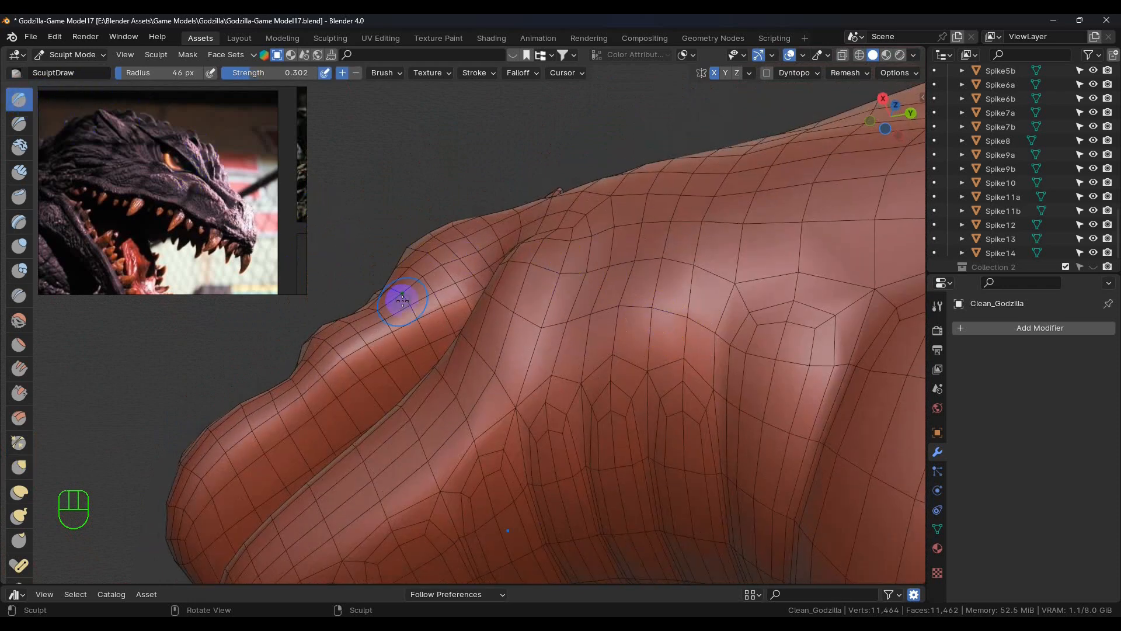
left_click_drag(556, 264, 560, 276)
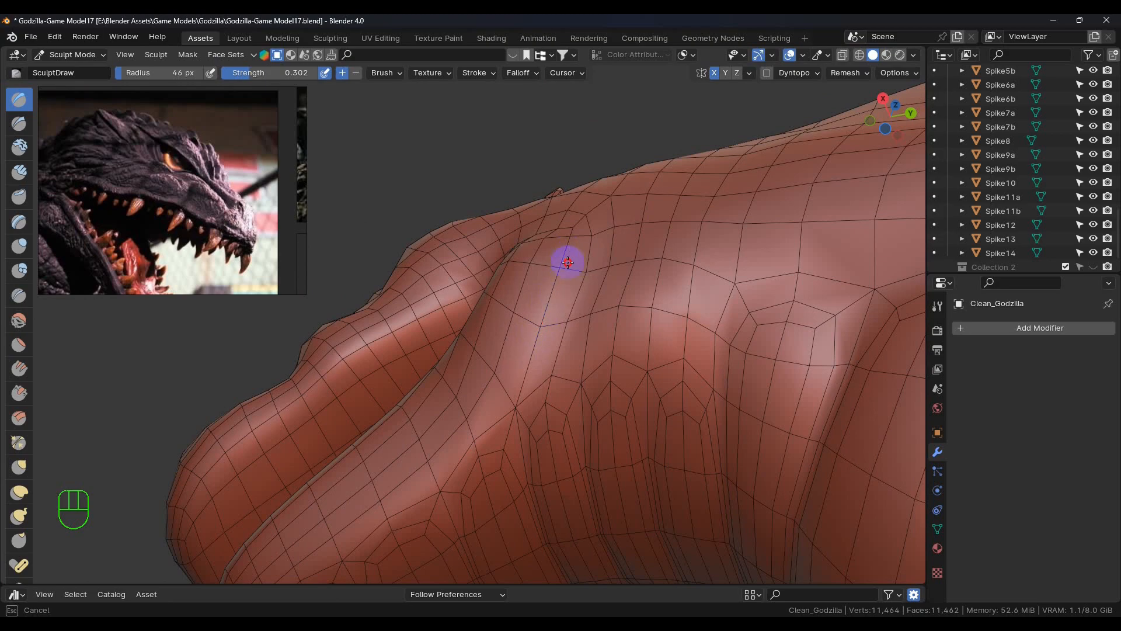
left_click_drag(555, 273, 548, 303)
mouse_move(549, 303)
middle_mouse_down()
mouse_move(570, 368)
mouse_move(623, 348)
mouse_move(662, 353)
mouse_move(588, 315)
middle_mouse_up()
left_click_drag(588, 316, 588, 315)
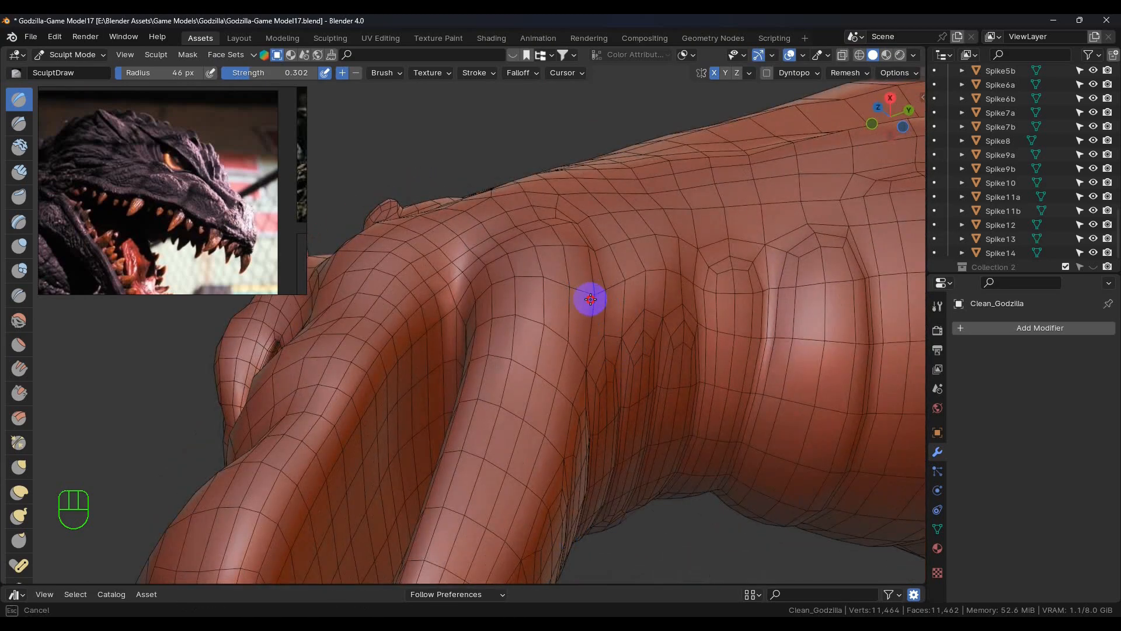
left_click_drag(582, 315, 584, 316)
Reshape the rear corner of the jaw and the mouth hinge with the Grab brush
left_click(19, 466)
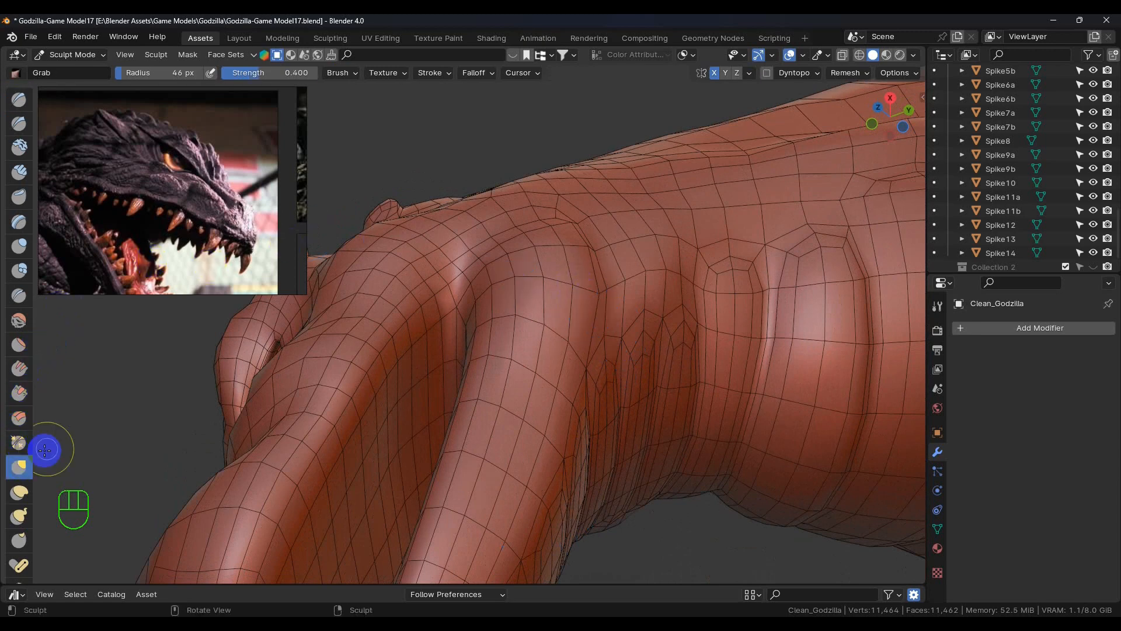
mouse_move(573, 290)
left_mouse_down()
mouse_move(615, 303)
mouse_move(583, 255)
mouse_move(629, 260)
left_mouse_up()
mouse_move(608, 295)
middle_mouse_down()
mouse_move(606, 321)
mouse_move(572, 316)
middle_mouse_up()
mouse_move(505, 259)
left_mouse_down()
mouse_move(506, 246)
mouse_move(526, 321)
left_mouse_up()
left_click_drag(495, 285, 514, 285)
mouse_move(473, 284)
left_mouse_down()
mouse_move(481, 332)
mouse_move(462, 265)
mouse_move(476, 292)
left_mouse_up()
mouse_move(476, 292)
middle_mouse_down()
mouse_move(496, 362)
mouse_move(470, 361)
mouse_move(508, 348)
middle_mouse_up()
scroll(496, 359, "down", 4)
scroll(500, 355, "up", 4)
Build up the side of the lower jaw from the middle toward the chin with the Draw brush
left_click(20, 100)
mouse_move(380, 251)
middle_mouse_down()
mouse_move(560, 263)
mouse_move(528, 250)
mouse_move(508, 260)
middle_mouse_up()
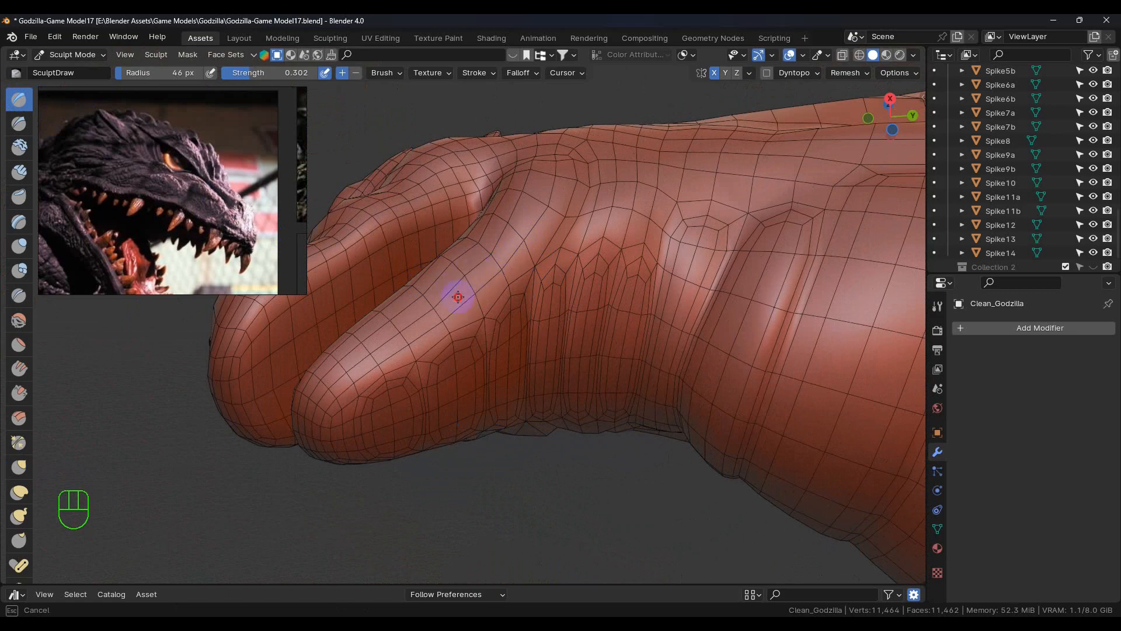
middle_click_drag(464, 283, 486, 284)
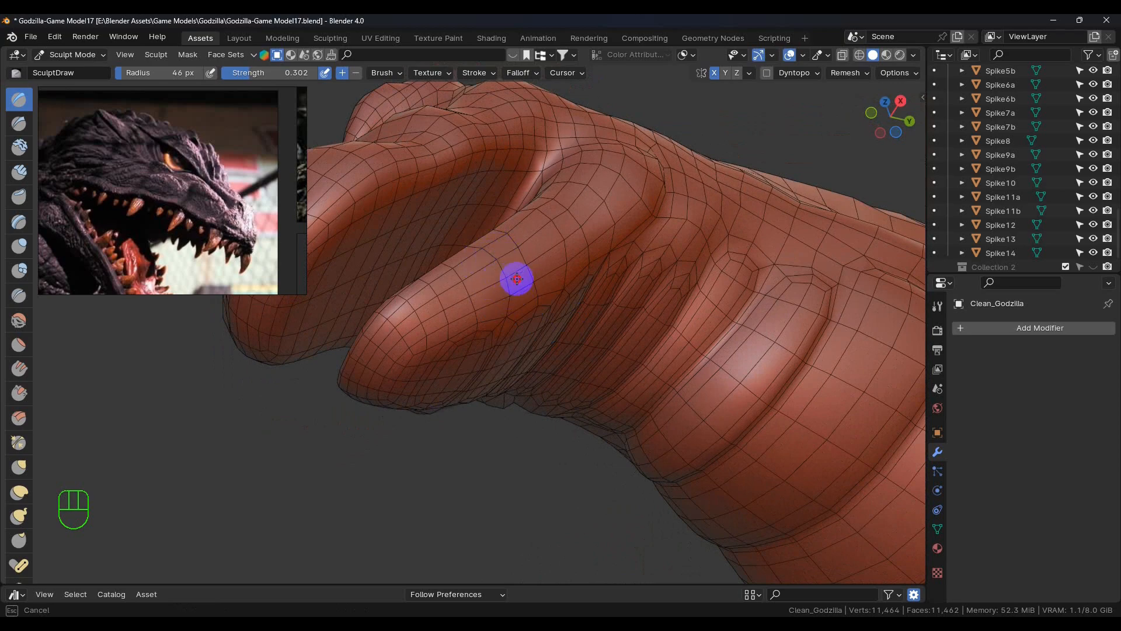
middle_click_drag(493, 262, 484, 331)
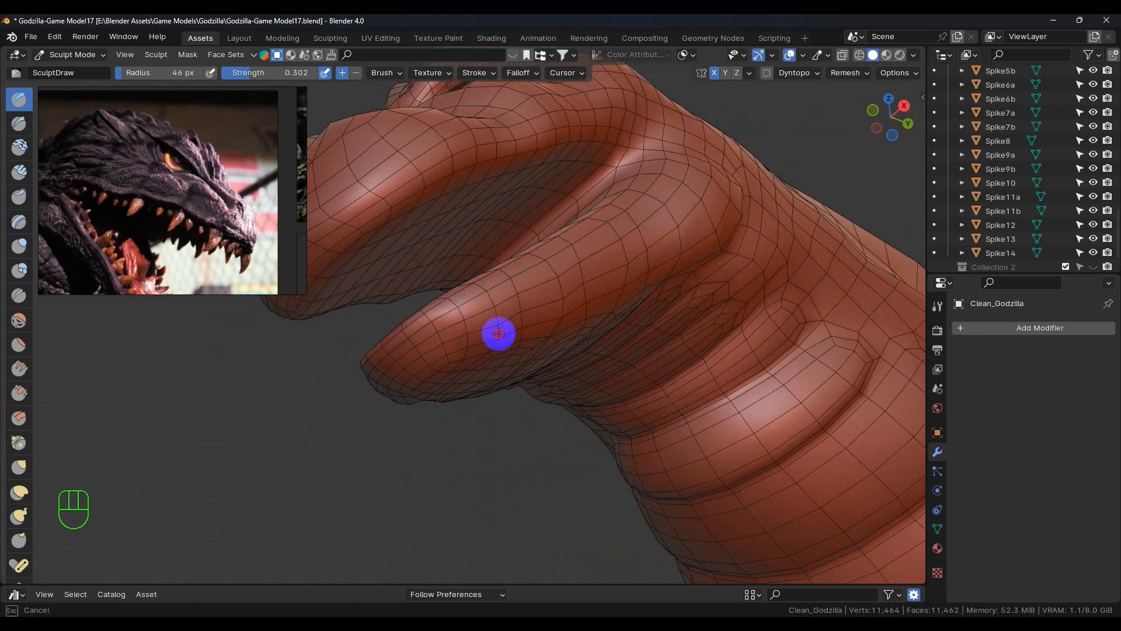
mouse_move(503, 320)
middle_mouse_down()
mouse_move(500, 363)
mouse_move(566, 387)
mouse_move(582, 375)
mouse_move(508, 345)
mouse_move(473, 293)
mouse_move(443, 305)
mouse_move(542, 299)
middle_mouse_up()
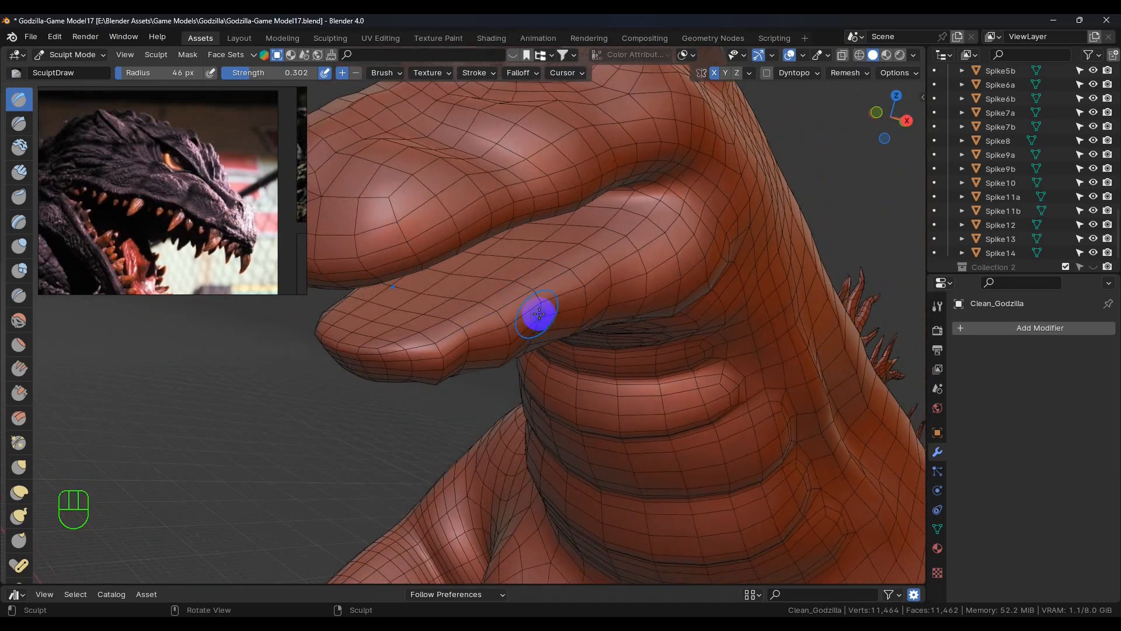
Sculpt uneven bumps along the outer edge of the lower jaw back to the mouth corner
mouse_move(591, 296)
left_mouse_down()
mouse_move(558, 283)
mouse_move(573, 280)
mouse_move(543, 293)
left_mouse_up()
left_click_drag(526, 299, 506, 315)
mouse_move(506, 315)
middle_mouse_down()
mouse_move(516, 363)
mouse_move(493, 367)
mouse_move(488, 343)
mouse_move(443, 329)
mouse_move(533, 257)
mouse_move(643, 307)
mouse_move(708, 215)
middle_mouse_up()
left_click_drag(708, 216, 713, 201)
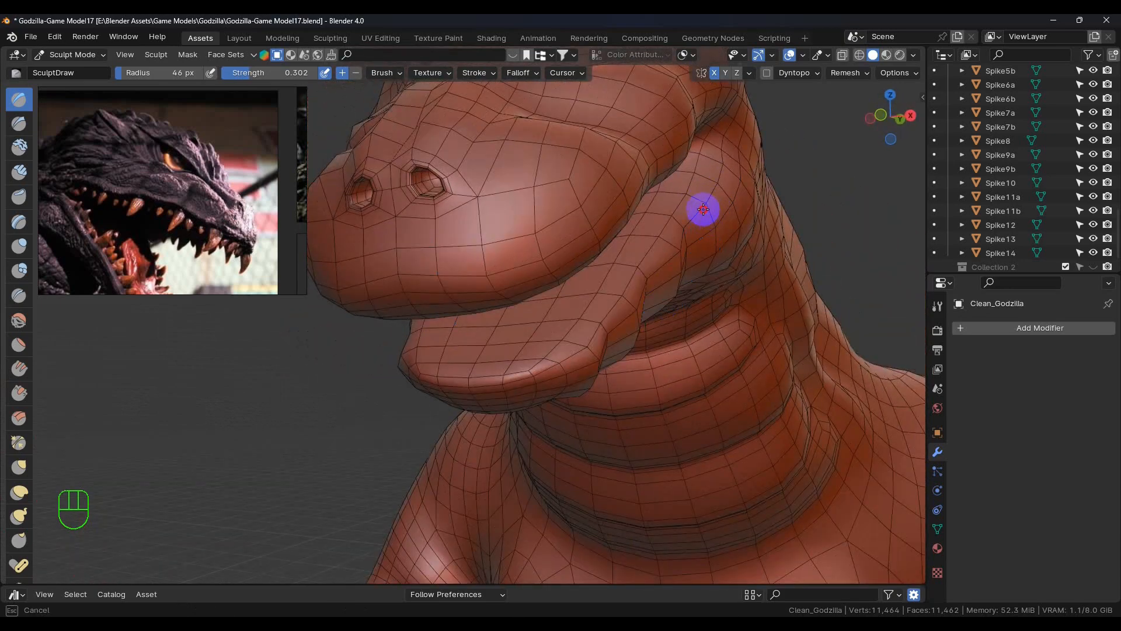
Shape the front of the lower jaw and the chin from below
mouse_move(721, 242)
middle_mouse_down()
mouse_move(711, 285)
mouse_move(608, 339)
mouse_move(603, 303)
mouse_move(635, 253)
middle_mouse_up()
scroll(701, 291, "down", 3)
left_click_drag(636, 253, 640, 232)
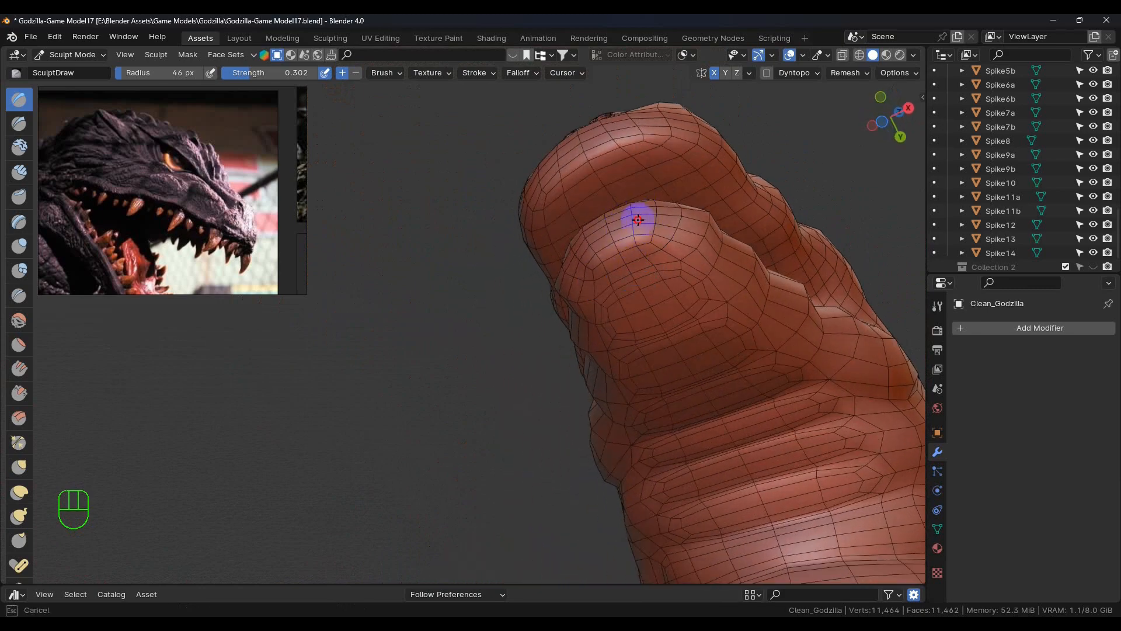
mouse_move(643, 213)
middle_mouse_down()
mouse_move(676, 338)
mouse_move(581, 295)
middle_mouse_up()
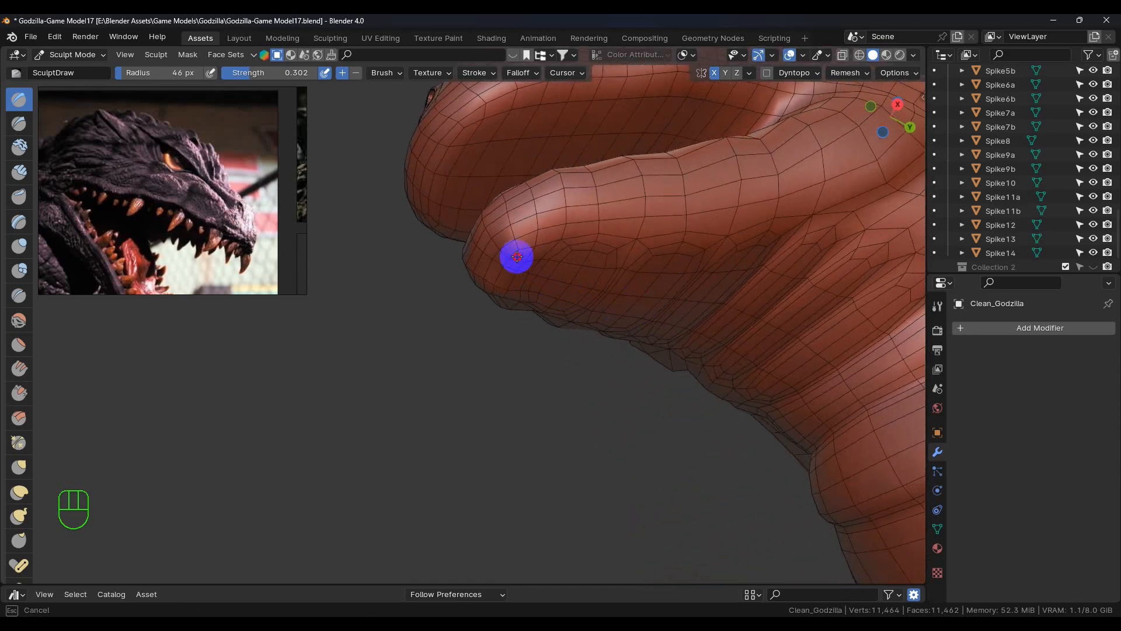
mouse_move(516, 275)
left_mouse_down()
mouse_move(531, 268)
mouse_move(520, 273)
left_mouse_up()
Reframe the reference photo to show the lower jaw and throat, and sculpt a muscle behind the jaw corner
mouse_move(519, 274)
middle_mouse_down()
mouse_move(658, 365)
mouse_move(640, 360)
mouse_move(650, 383)
mouse_move(326, 281)
middle_mouse_up()
mouse_move(198, 246)
right_mouse_down()
mouse_move(208, 204)
mouse_move(201, 245)
right_mouse_up()
middle_click_drag(201, 245, 225, 171)
mouse_move(420, 276)
middle_mouse_down()
mouse_move(635, 379)
mouse_move(608, 358)
mouse_move(660, 371)
middle_mouse_up()
left_click_drag(665, 321, 590, 330)
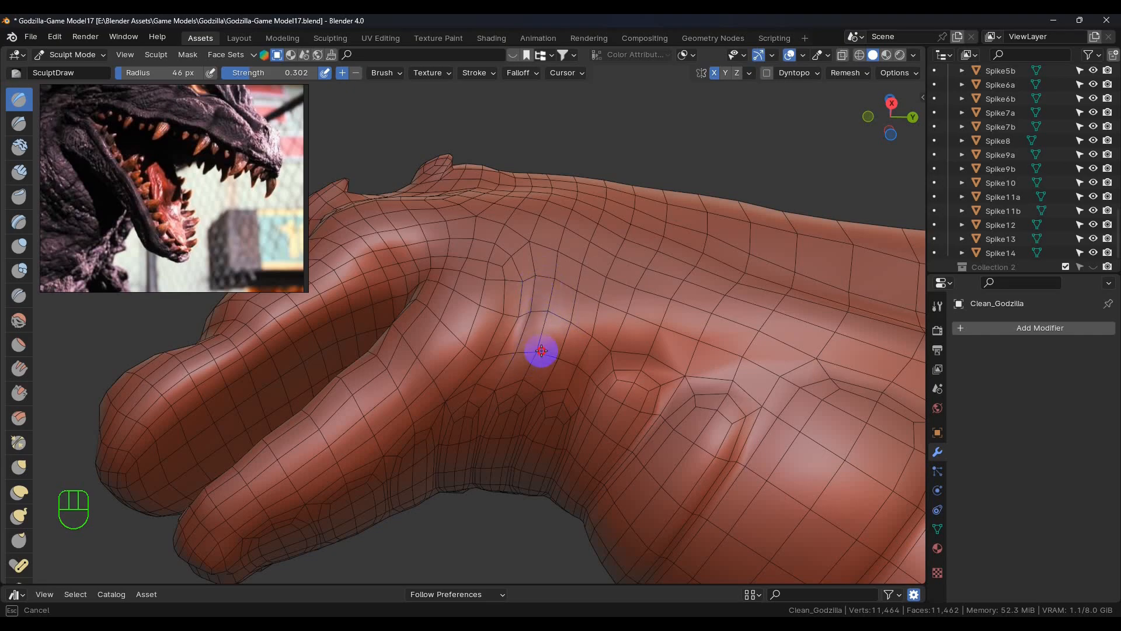
left_click_drag(568, 352, 575, 365)
Extend the muscle forms from the jaw corner back along the side of the upper neck
mouse_move(576, 365)
middle_mouse_down()
mouse_move(613, 383)
mouse_move(603, 393)
mouse_move(590, 383)
mouse_move(621, 415)
mouse_move(580, 380)
middle_mouse_up()
mouse_move(580, 380)
left_mouse_down()
mouse_move(564, 338)
mouse_move(668, 349)
mouse_move(688, 320)
left_mouse_up()
mouse_move(689, 321)
middle_mouse_down()
mouse_move(701, 415)
mouse_move(664, 403)
mouse_move(643, 366)
middle_mouse_up()
mouse_move(642, 365)
left_mouse_down()
mouse_move(603, 358)
mouse_move(693, 387)
left_mouse_up()
middle_click_drag(693, 388, 724, 446)
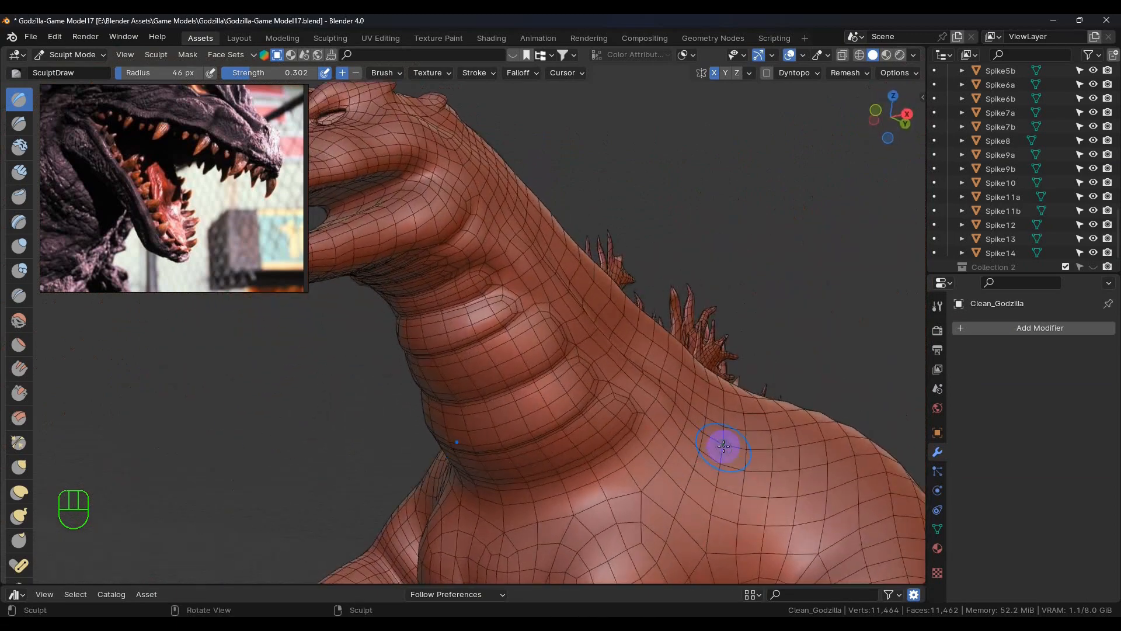
Reframe the reference board to show the front-facing Godzilla photos, and view the model's face from the front
middle_click_drag(158, 246, 237, 217)
scroll(220, 209, "down", 3)
scroll(225, 211, "down", 3)
scroll(210, 233, "up", 4)
middle_click_drag(212, 236, 205, 156)
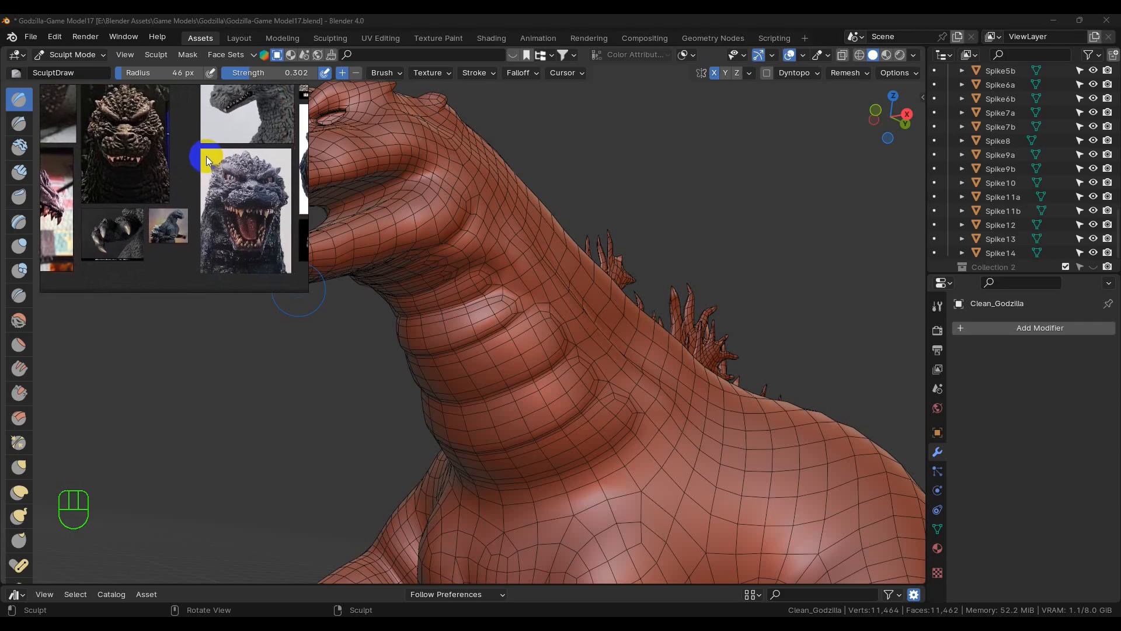
mouse_move(444, 254)
middle_mouse_down()
mouse_move(473, 262)
mouse_move(501, 308)
mouse_move(590, 345)
mouse_move(615, 387)
mouse_move(591, 361)
mouse_move(644, 392)
middle_mouse_up()
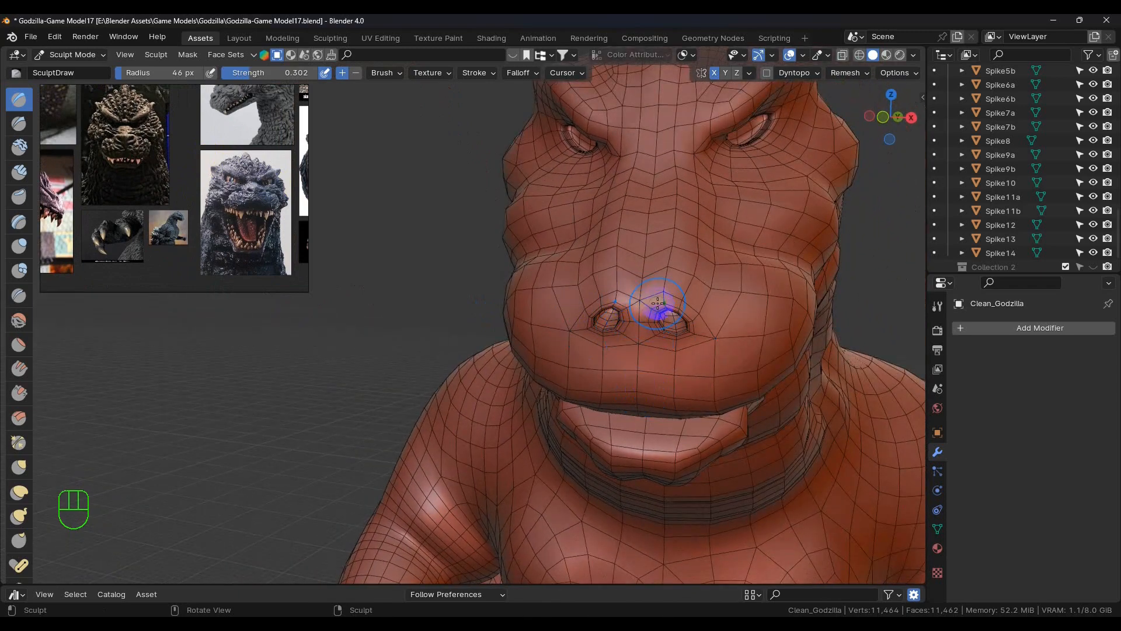
Sculpt the bridge of the snout above and between the nostrils
middle_click_drag(658, 303, 643, 308)
scroll(643, 308, "up", 4)
left_click_drag(693, 256, 705, 250)
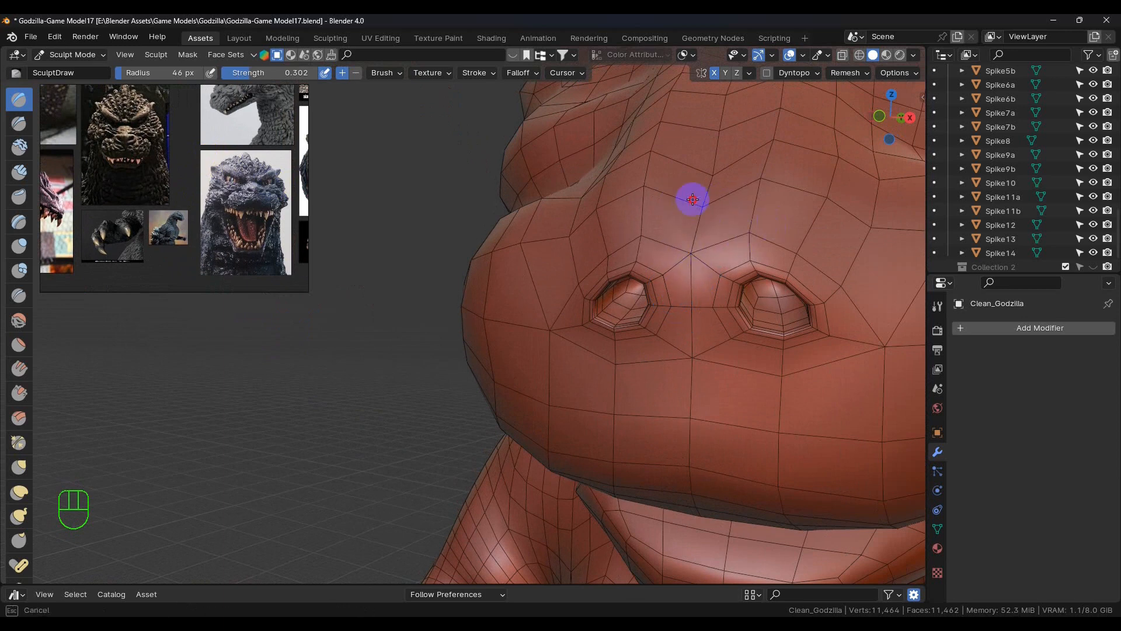
left_click_drag(689, 205, 767, 235)
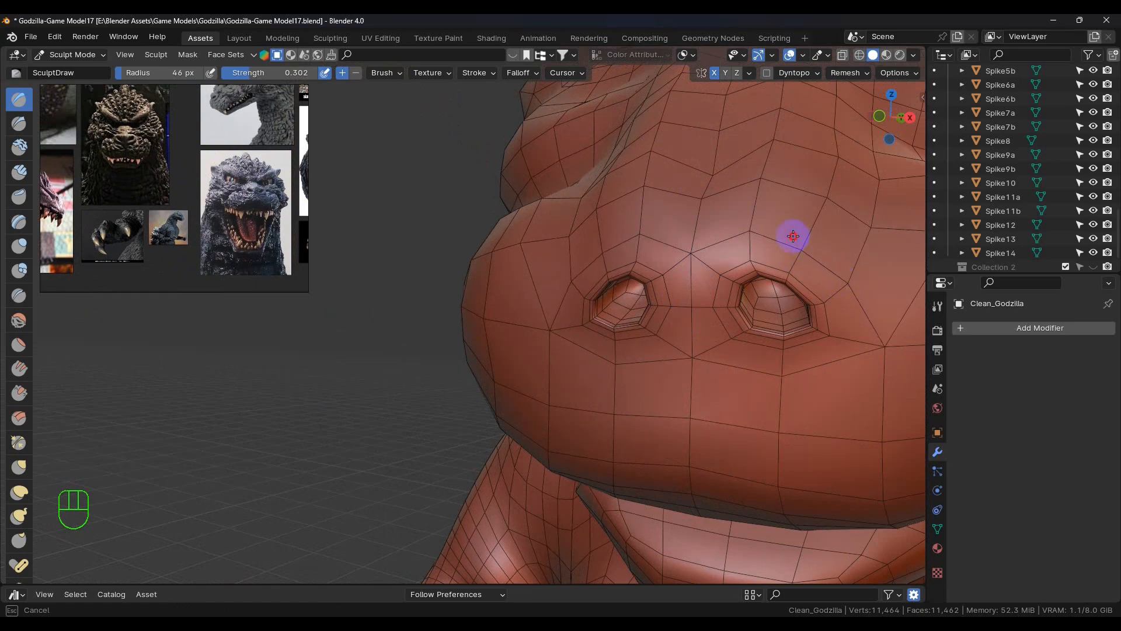
Shape the upper side of the snout from behind the nostril toward the cheek fold
mouse_move(789, 248)
middle_mouse_down()
mouse_move(788, 283)
mouse_move(671, 331)
middle_mouse_up()
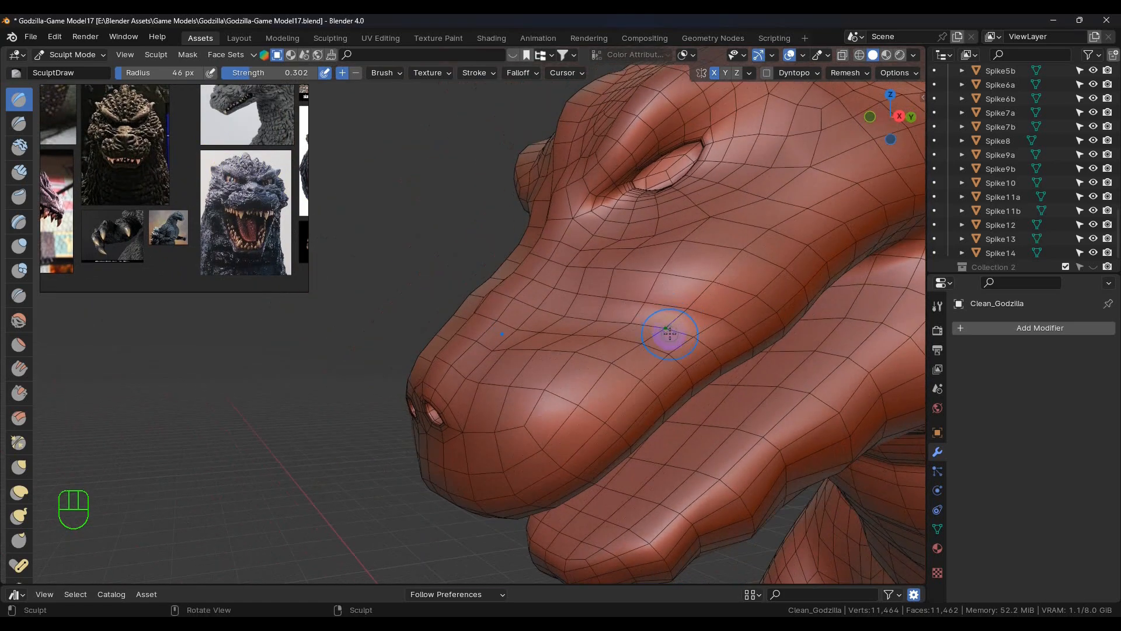
mouse_move(624, 332)
middle_mouse_down()
mouse_move(743, 393)
mouse_move(670, 388)
mouse_move(518, 300)
middle_mouse_up()
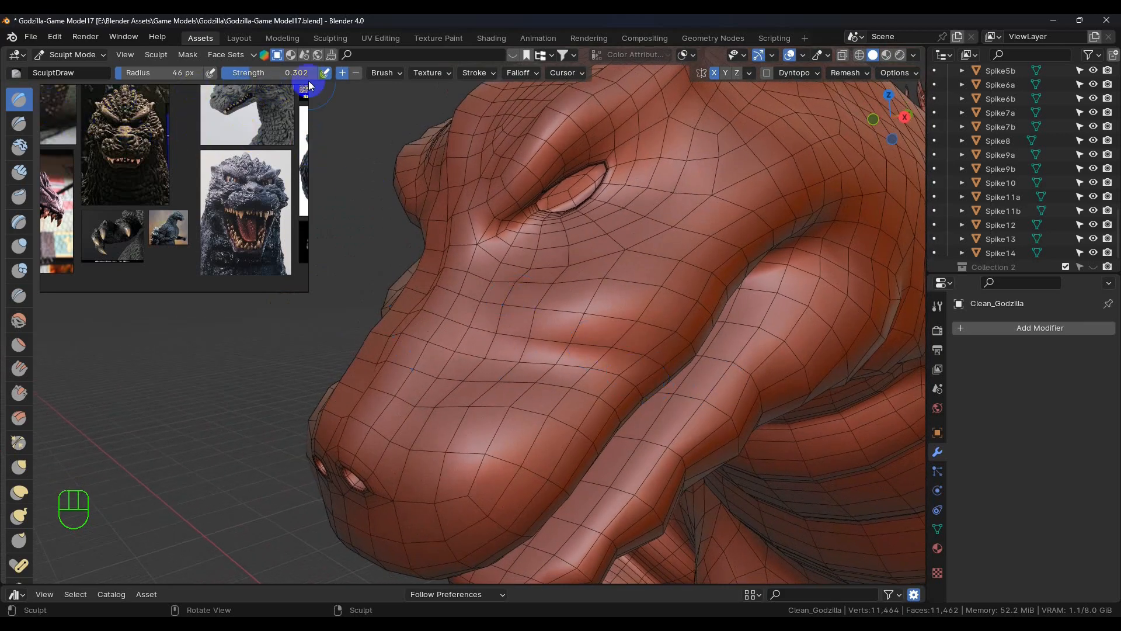
key("f")
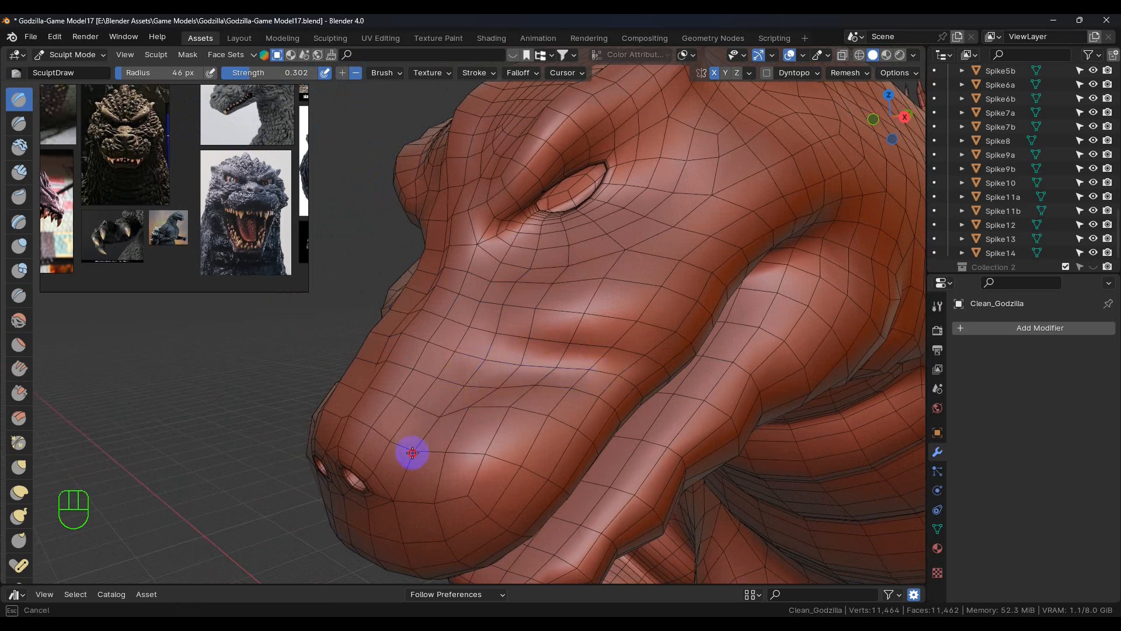
Carve grooves into the forehead between the center ridge and the brows
middle_click_drag(522, 383, 658, 444)
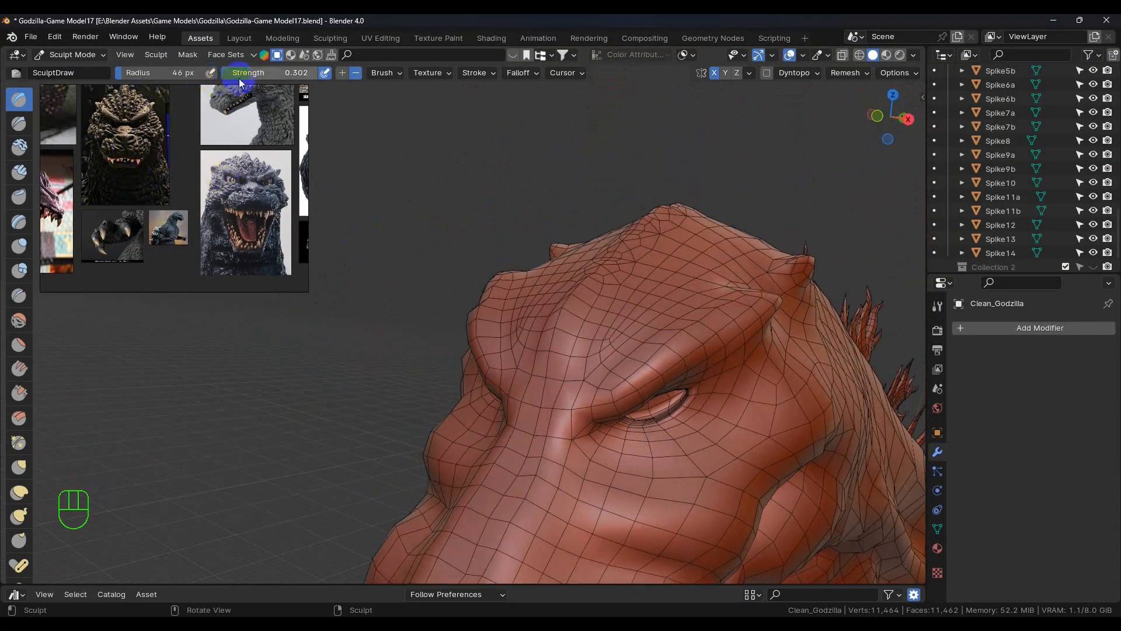
scroll(575, 286, "up", 1)
mouse_move(657, 312)
left_mouse_down()
mouse_move(633, 338)
mouse_move(649, 312)
mouse_move(738, 255)
mouse_move(621, 333)
mouse_move(689, 279)
mouse_move(671, 298)
left_mouse_up()
middle_click_drag(671, 298, 704, 295)
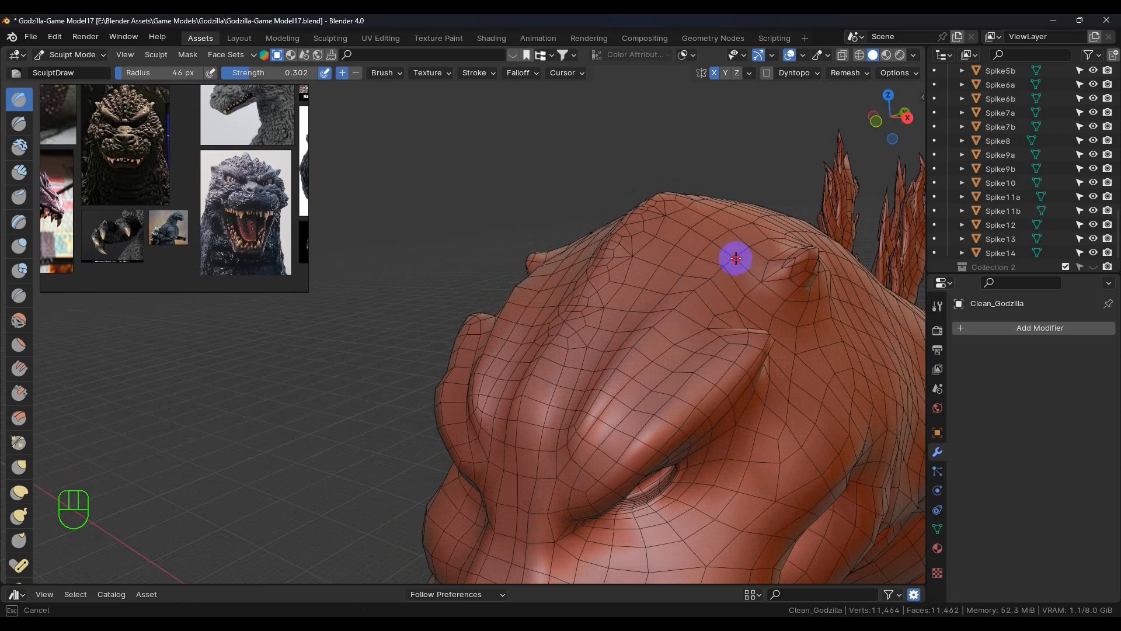
Build up the forehead ridges upward toward the crown and the rear horns
middle_click_drag(708, 281, 678, 358)
middle_click_drag(613, 320, 700, 320)
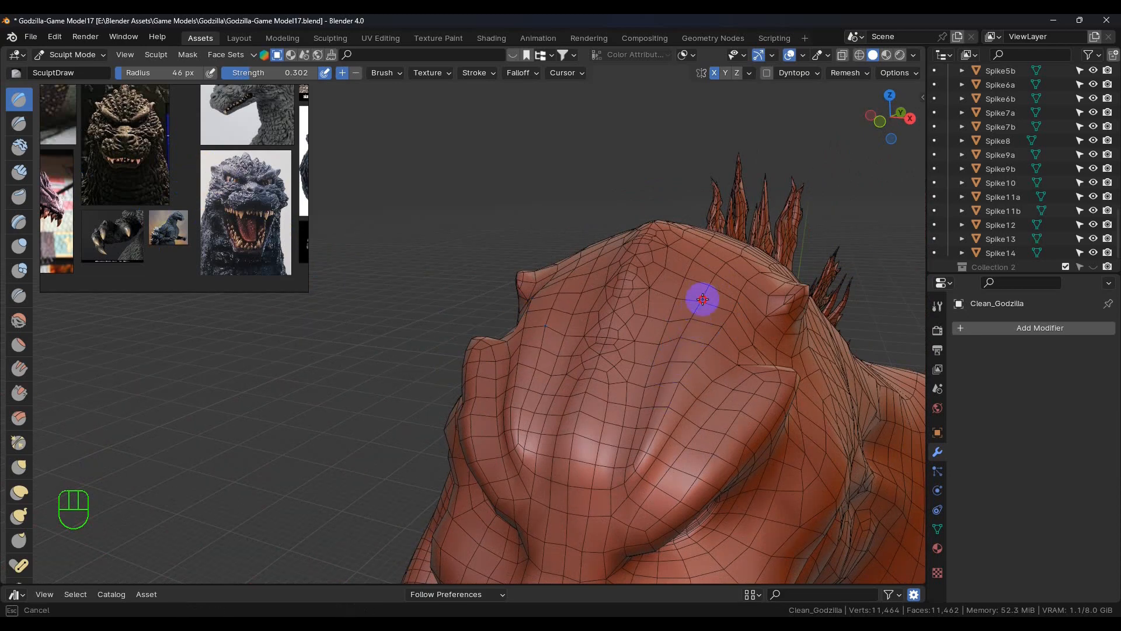
middle_click_drag(708, 292, 731, 350)
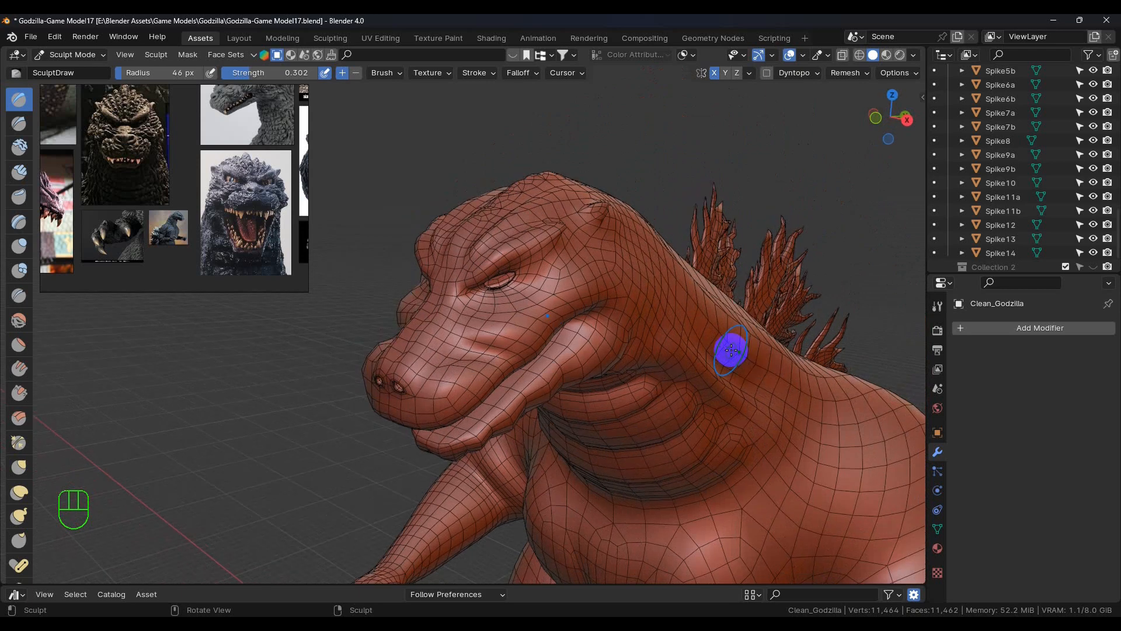